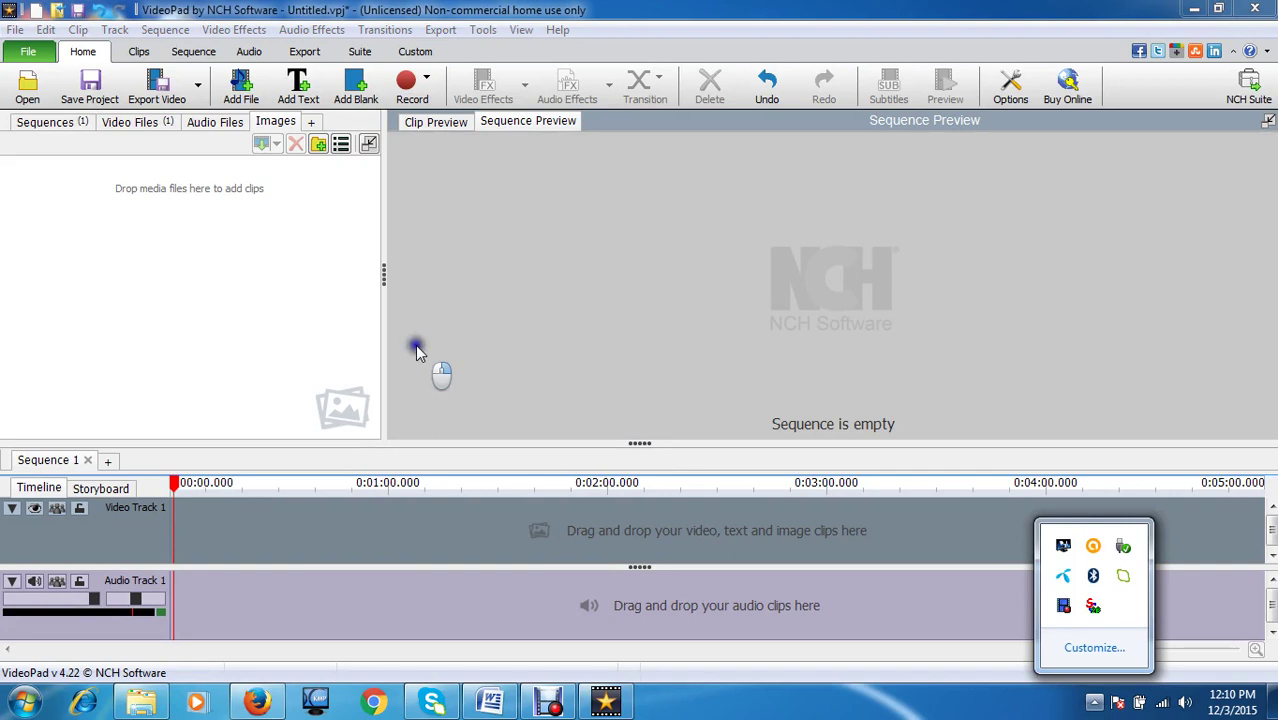
- Add the Wildlife.wmv file from the Sample Videos folder to the project's video files
click(416, 346)
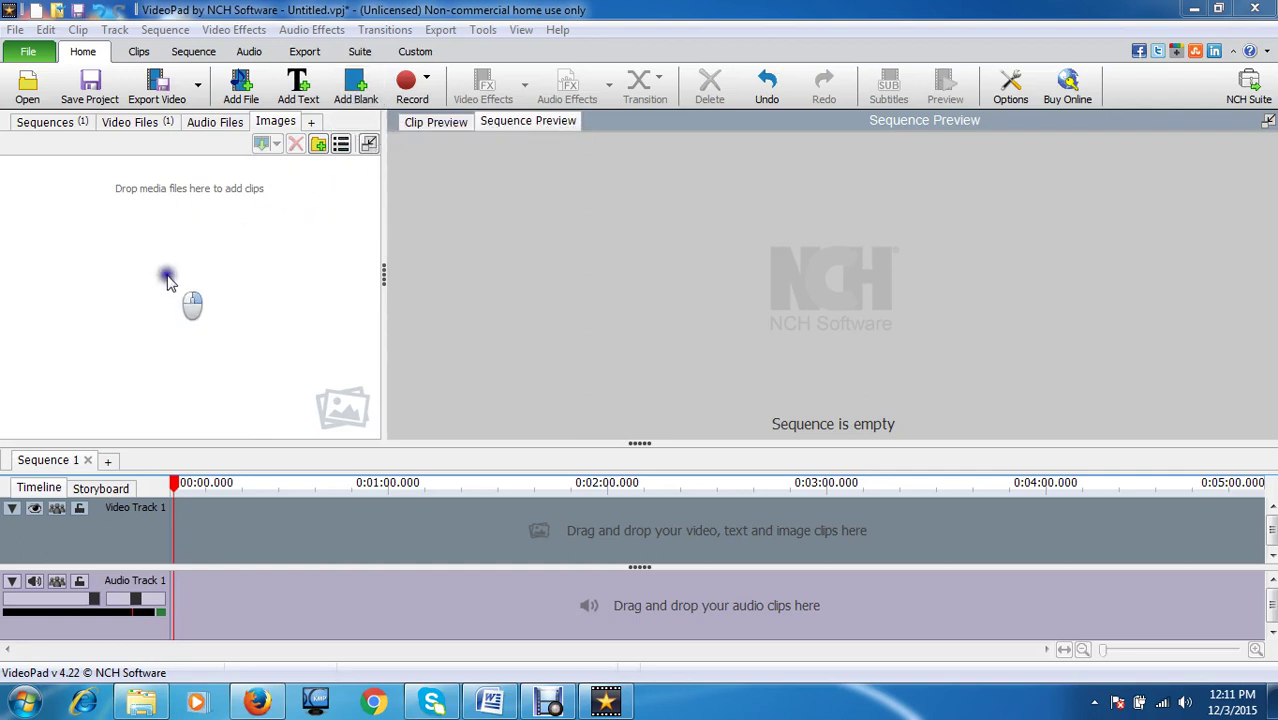
click(377, 85)
click(243, 92)
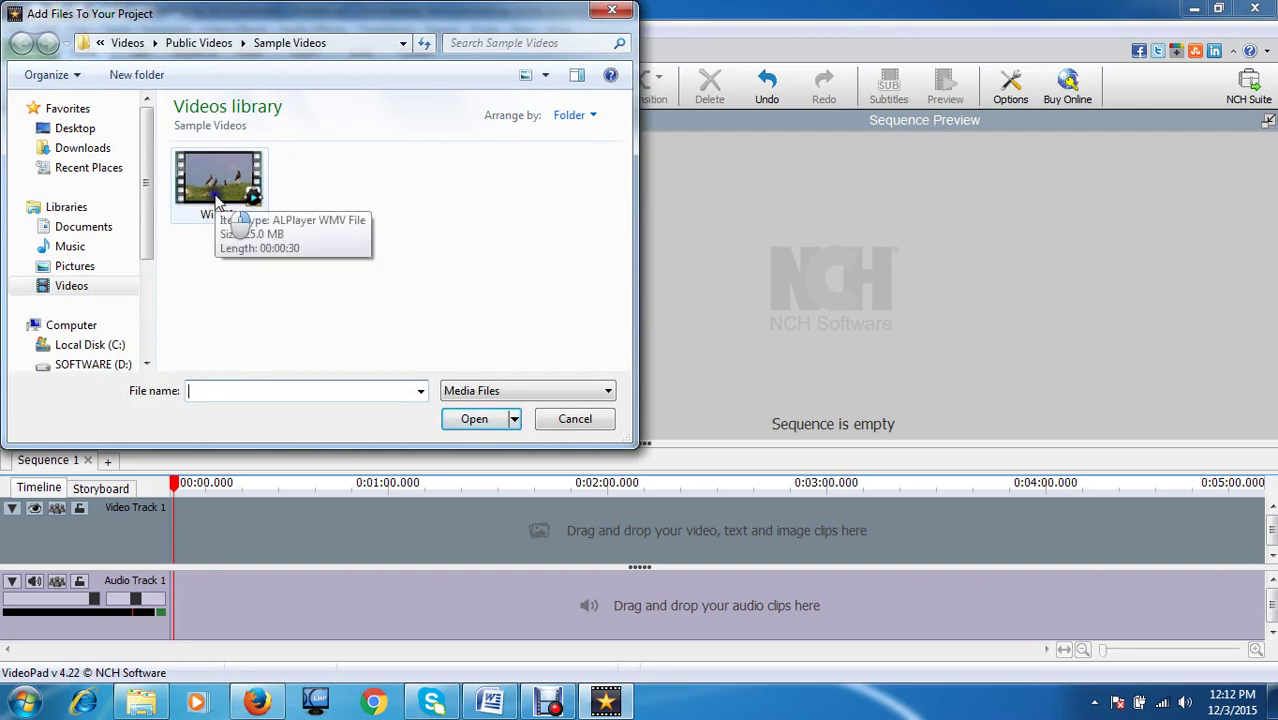
double_click(215, 197)
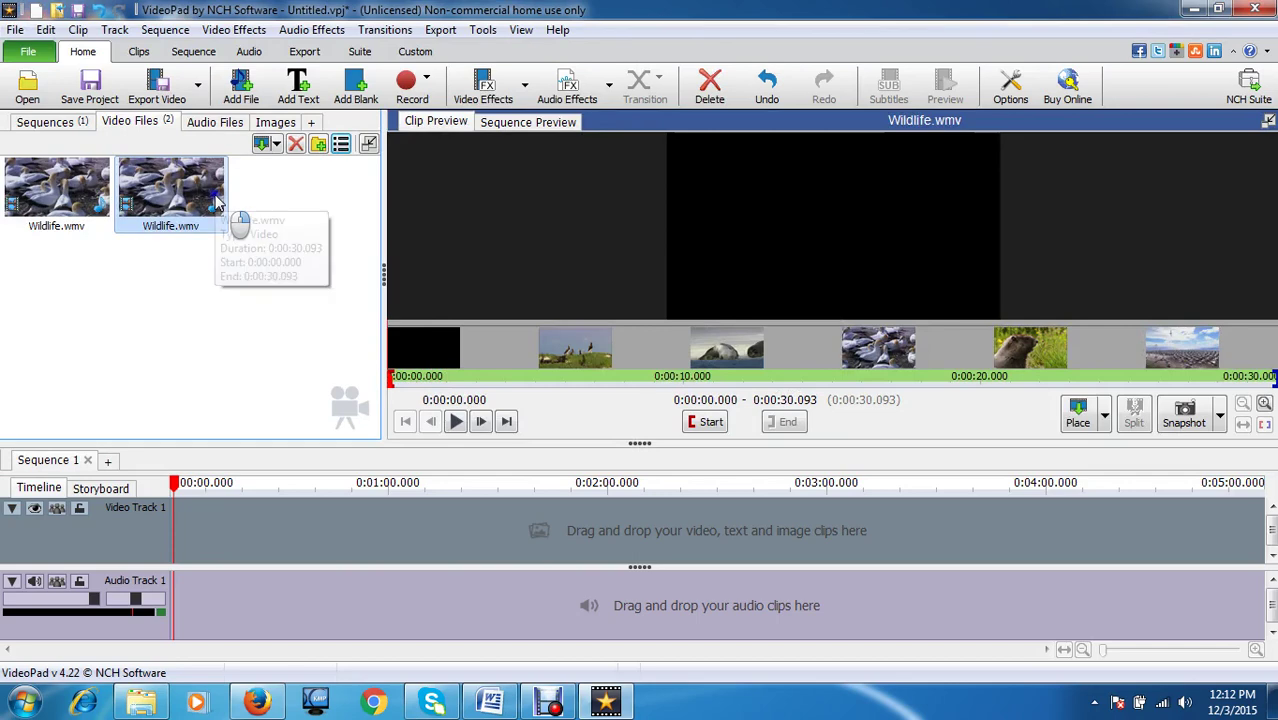
- Delete the first of the two Wildlife.wmv clips from the project's video files
click(91, 236)
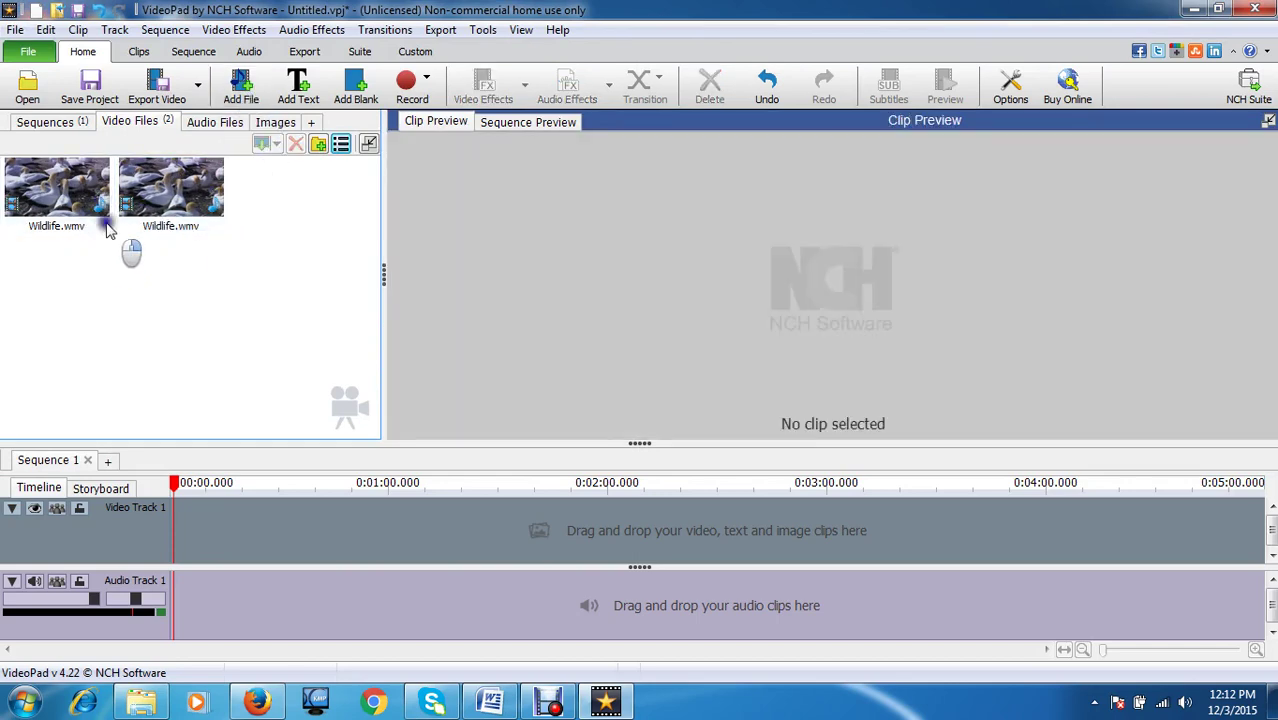
click(80, 210)
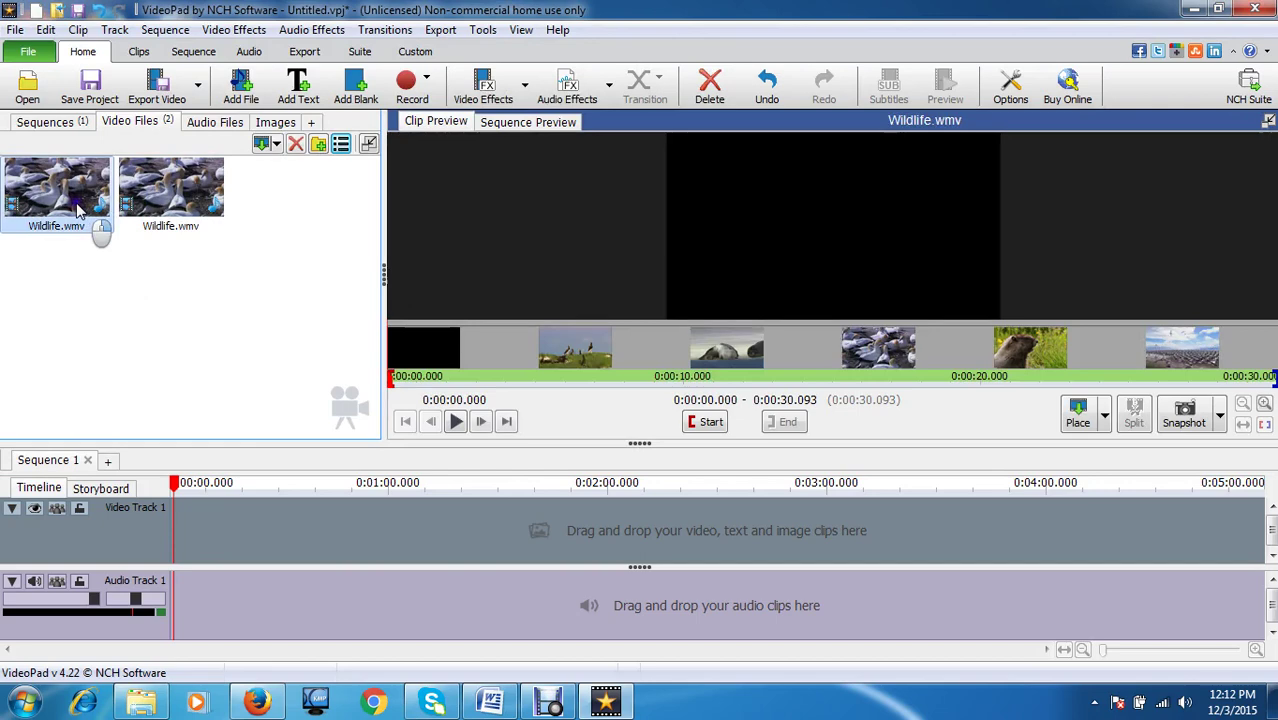
click(295, 144)
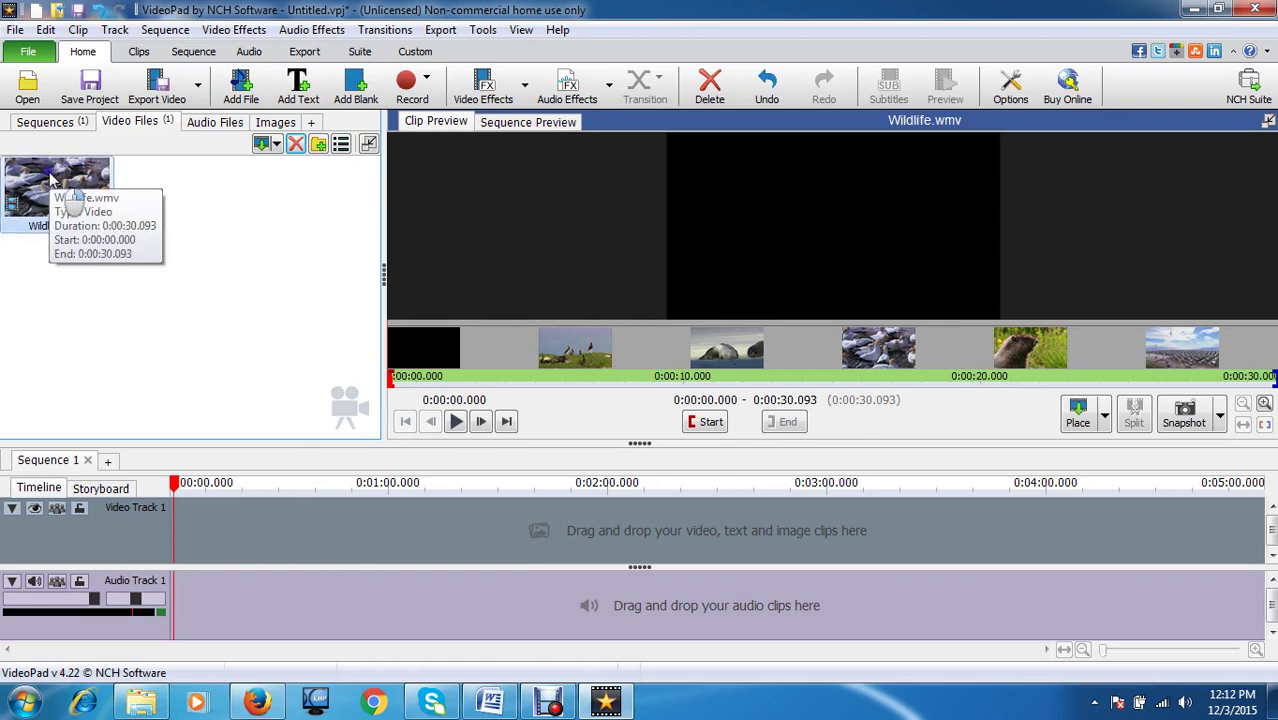
- Place the Wildlife.wmv clip at the start of the timeline and play its first few seconds, up to about 6.6 s
drag(50, 175, 195, 502)
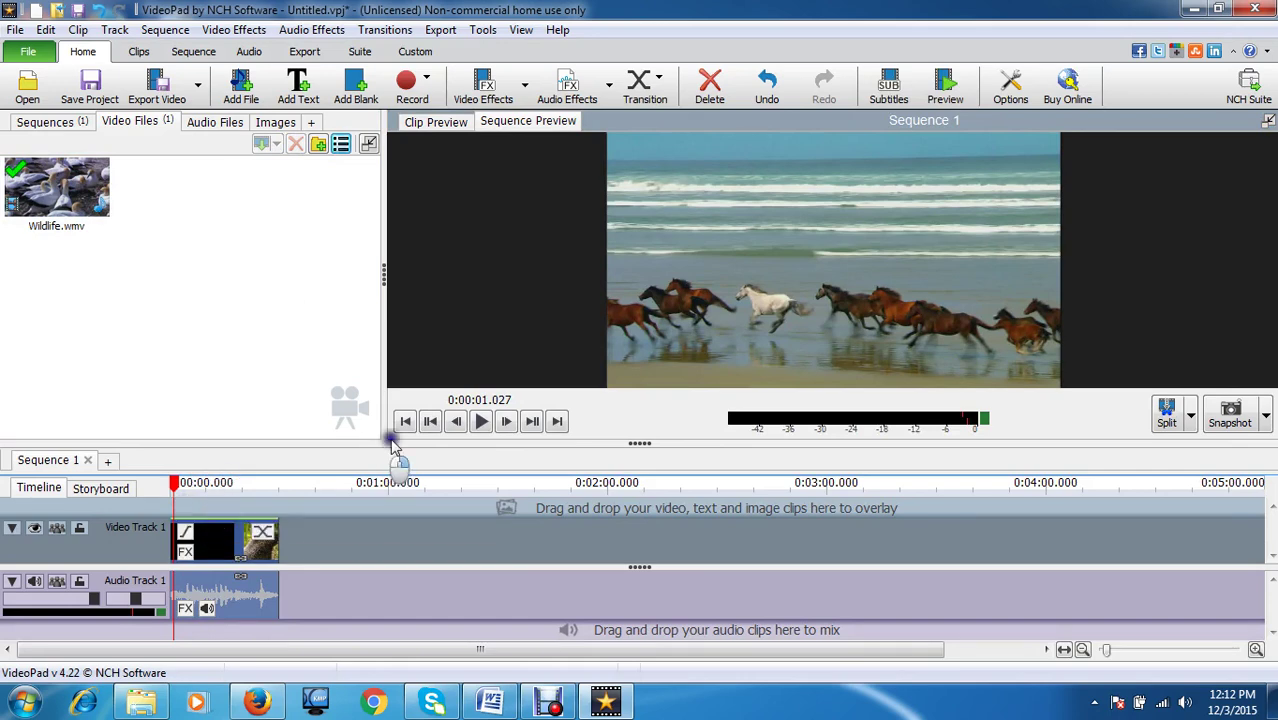
click(479, 421)
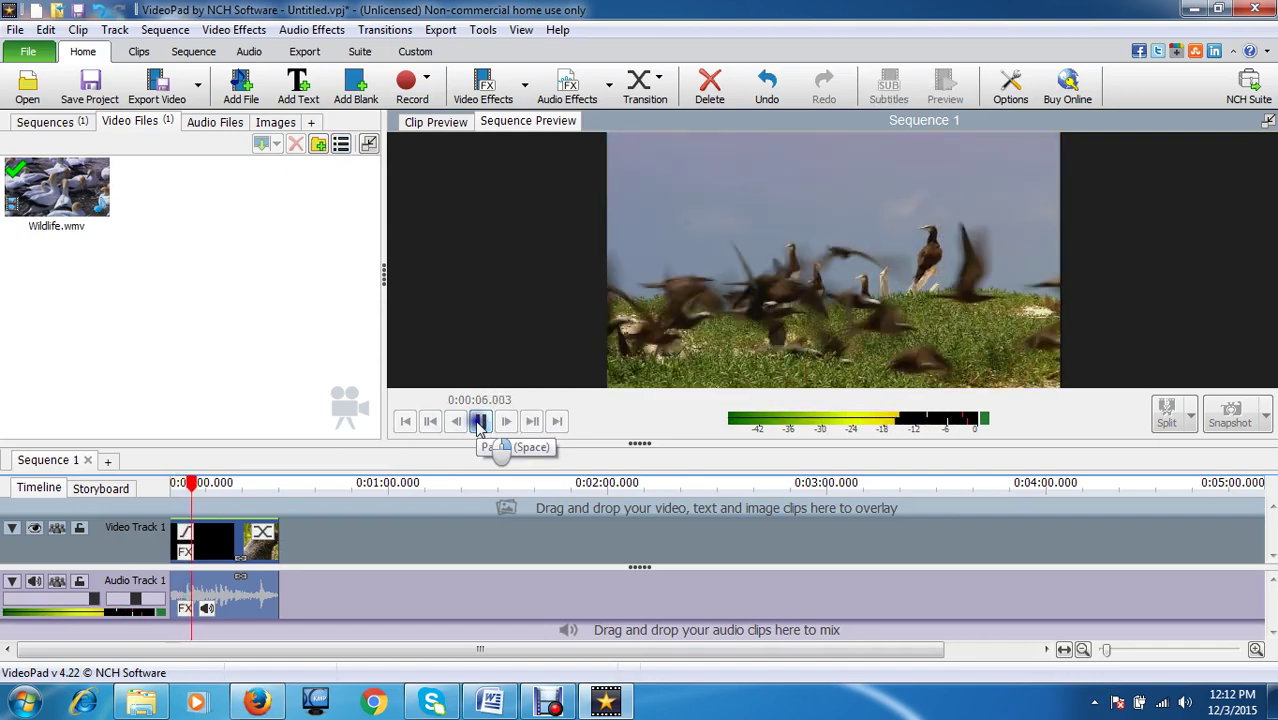
click(479, 421)
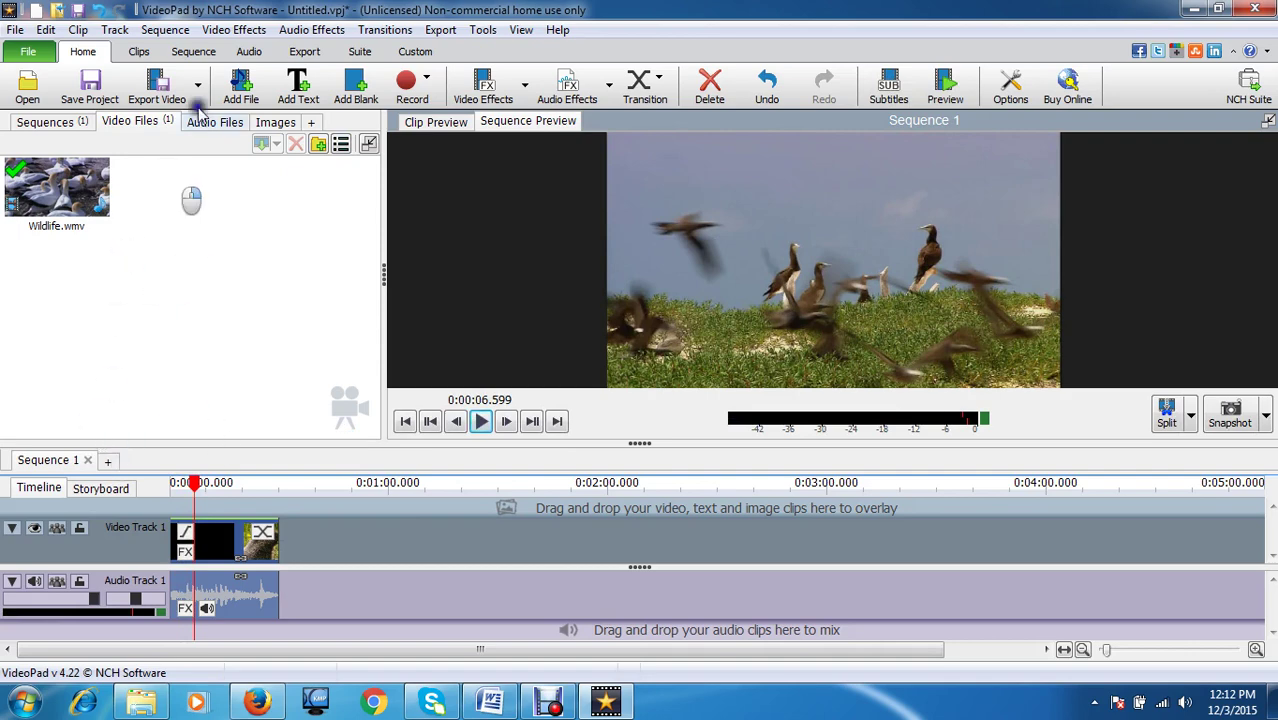
- Add a text clip reading "VIDEO" at the playhead and set its text colour to bright red
click(295, 92)
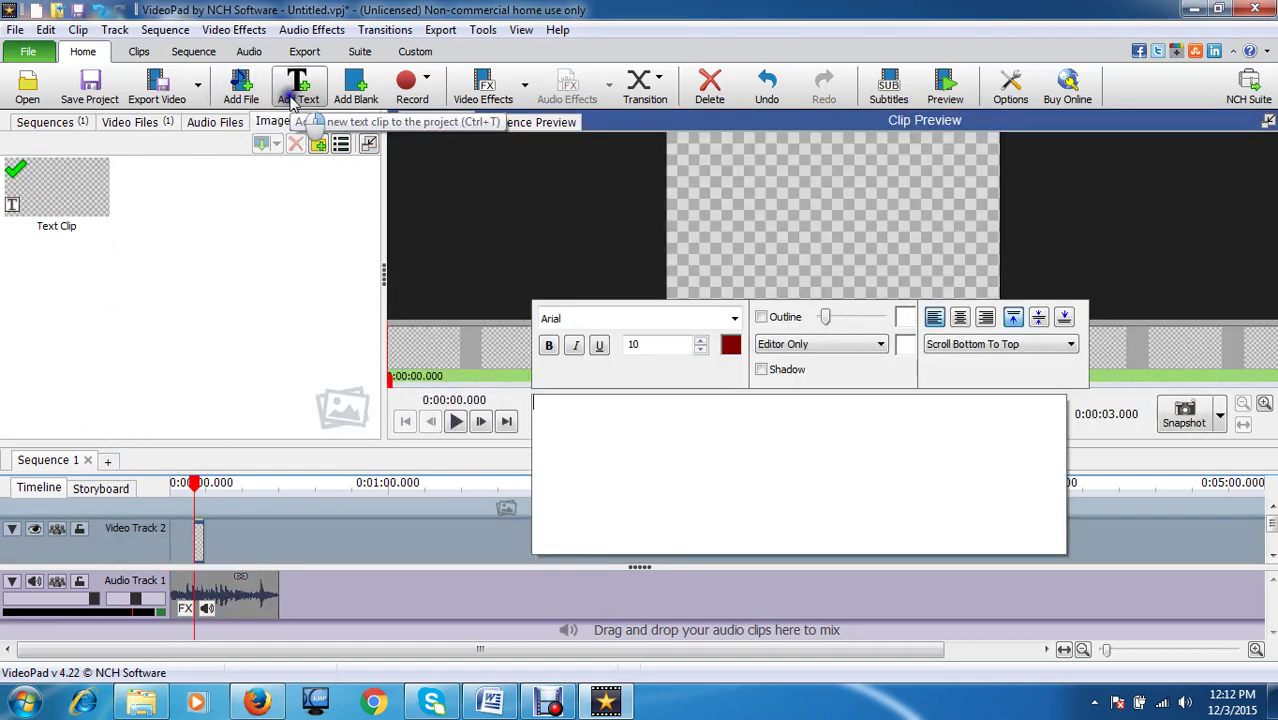
click(538, 412)
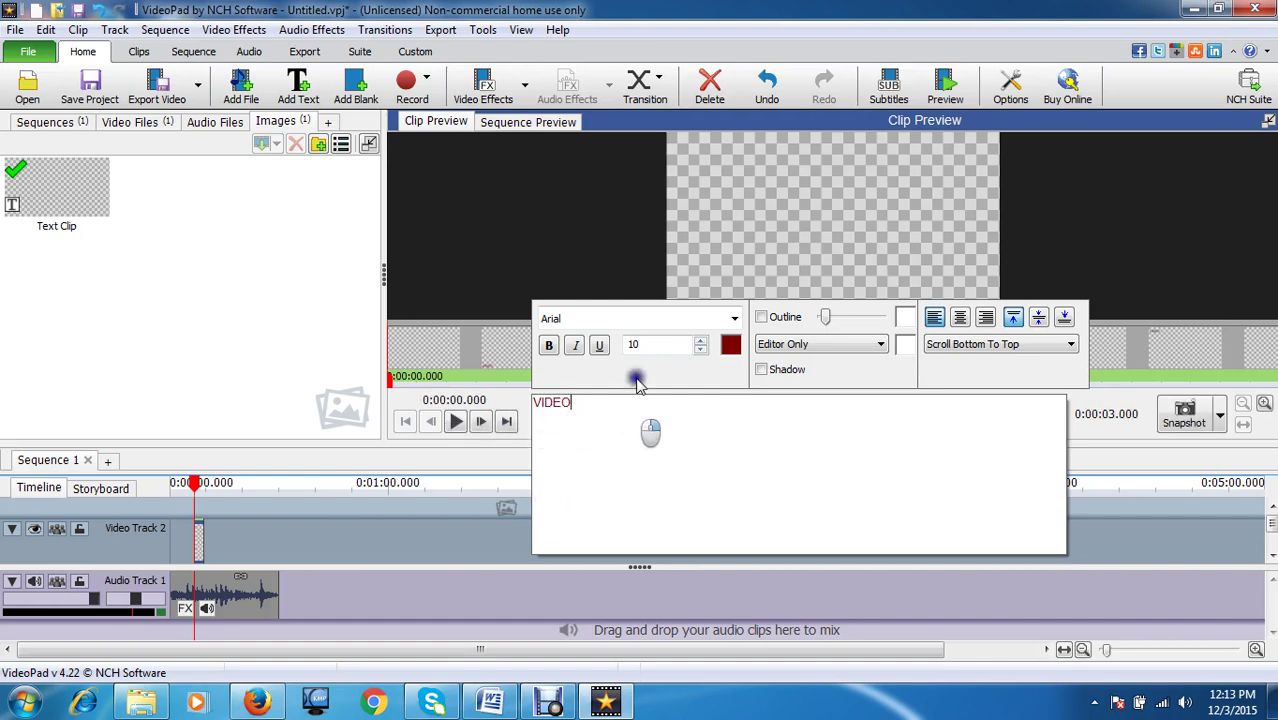
click(731, 344)
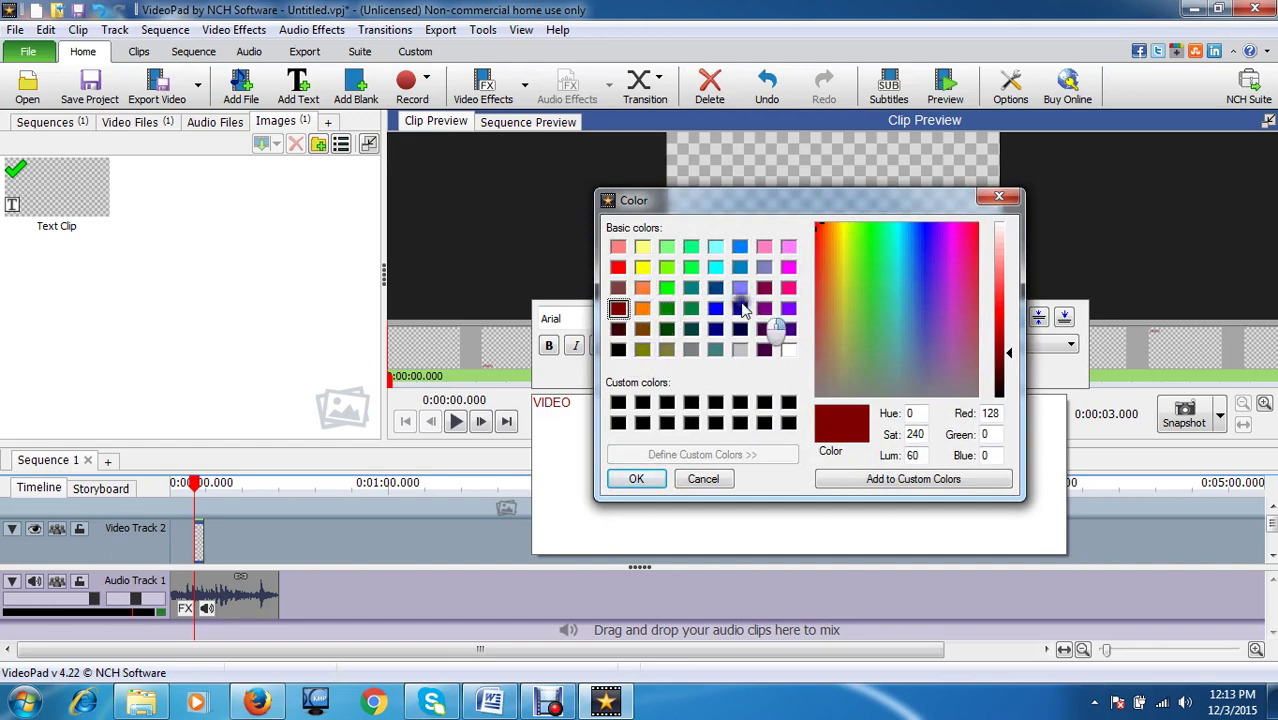
click(619, 268)
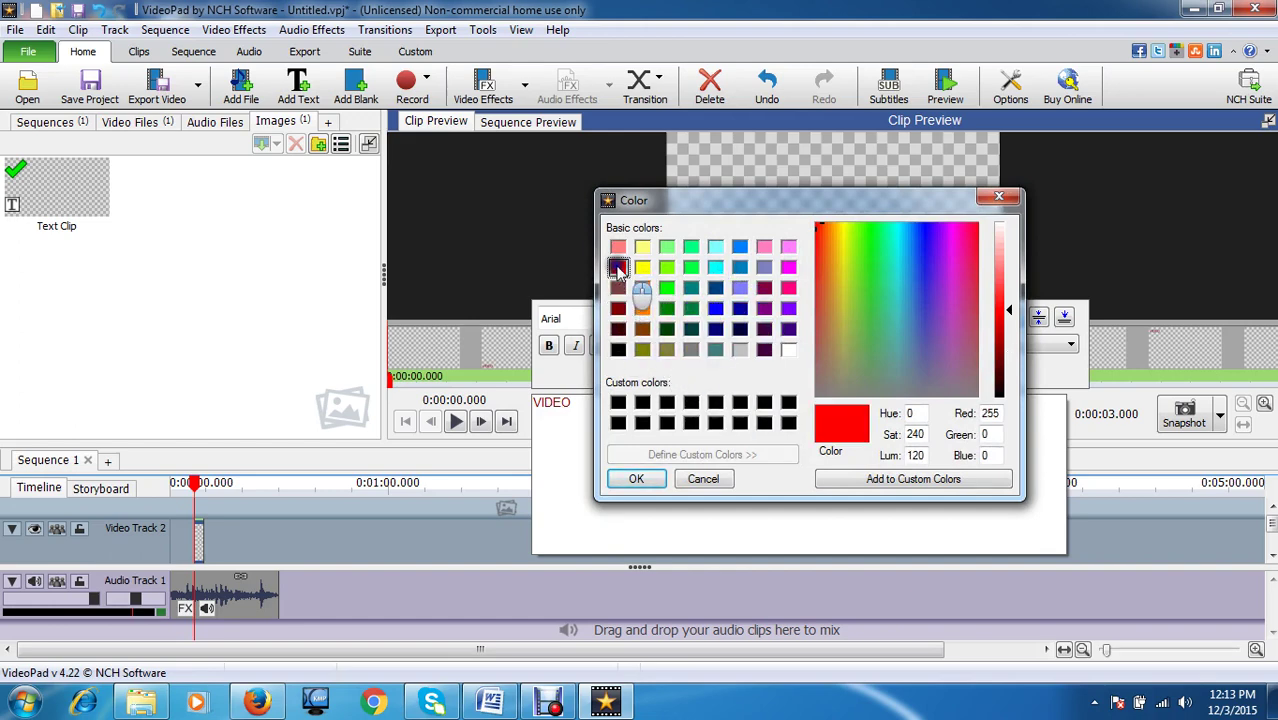
click(645, 479)
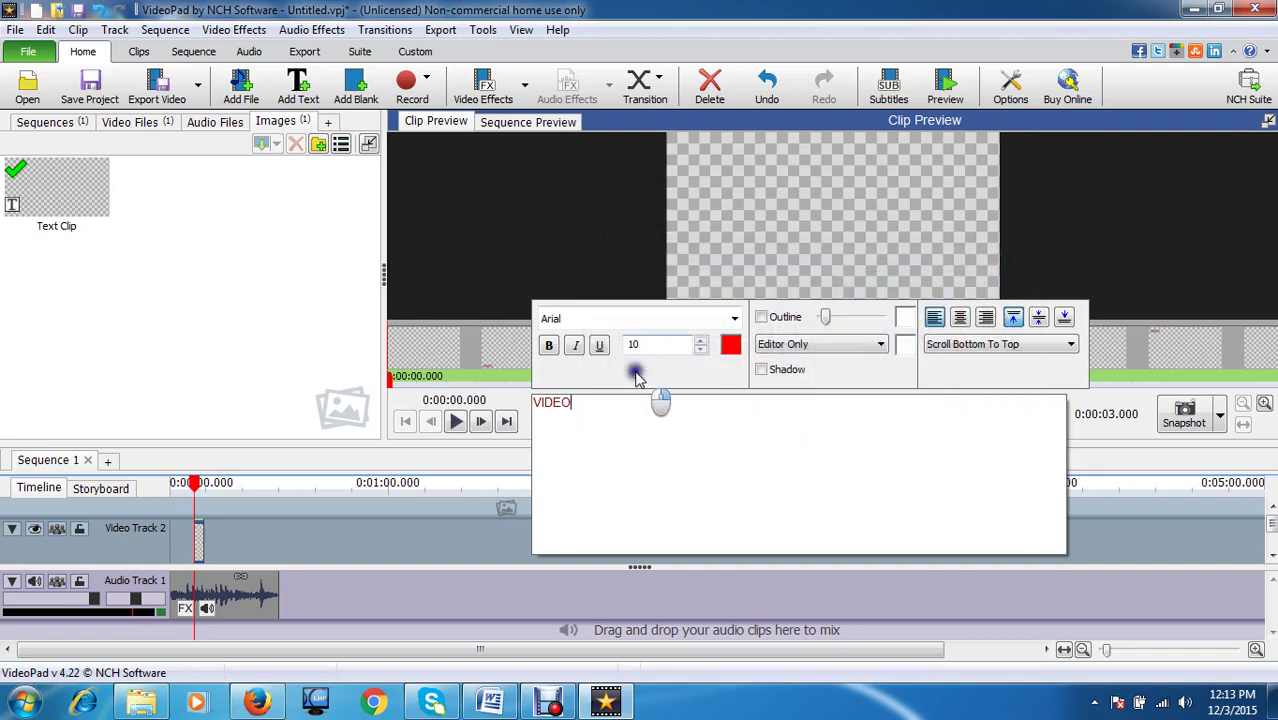
click(575, 345)
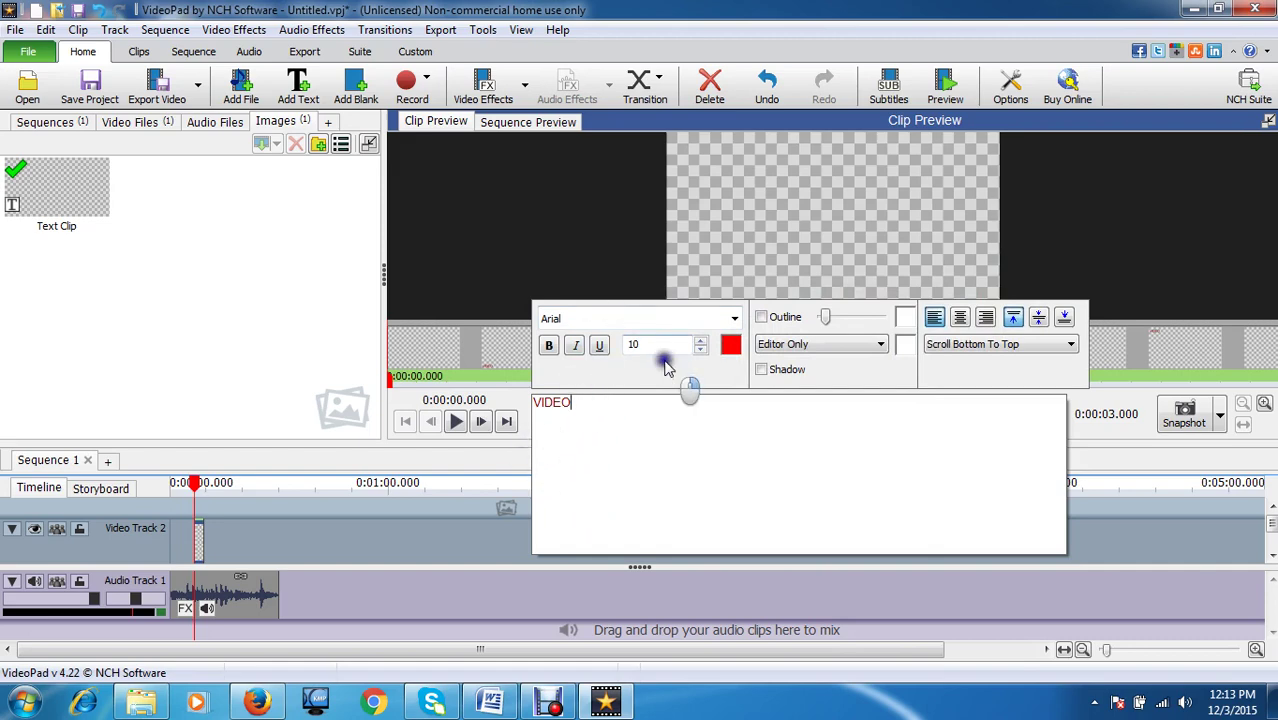
click(734, 318)
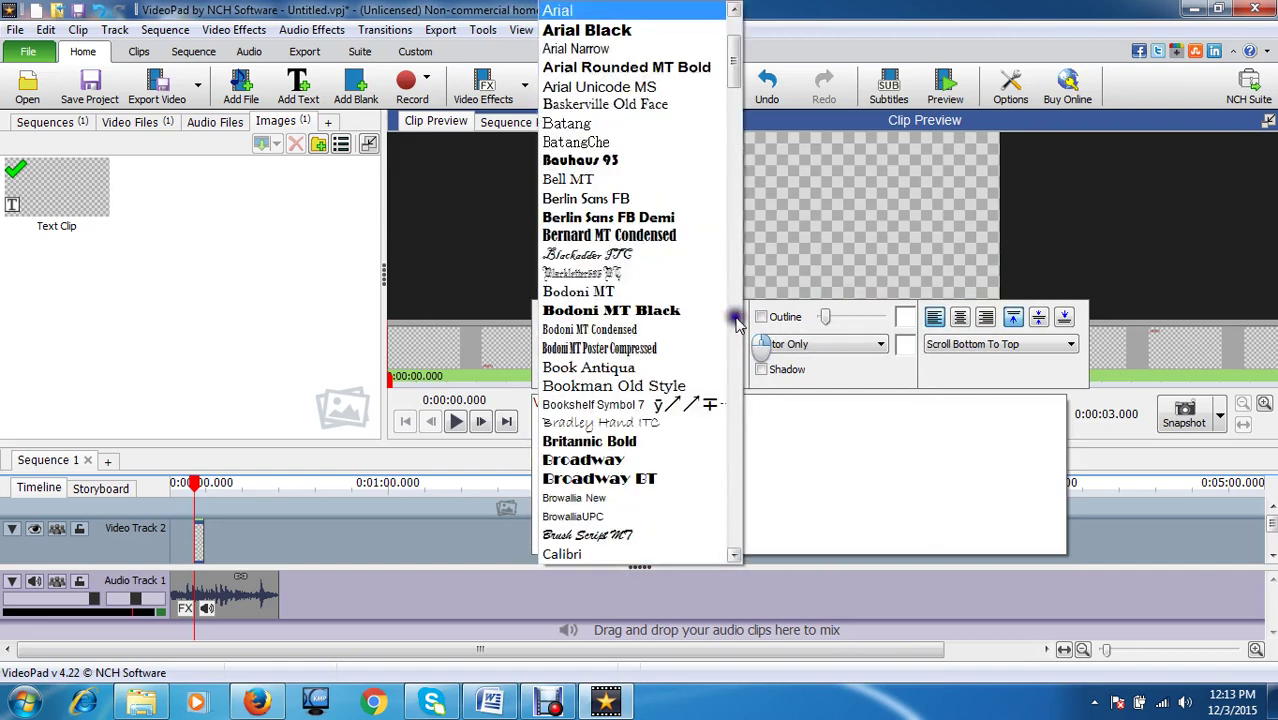
scroll(736, 320, down, 10)
click(813, 545)
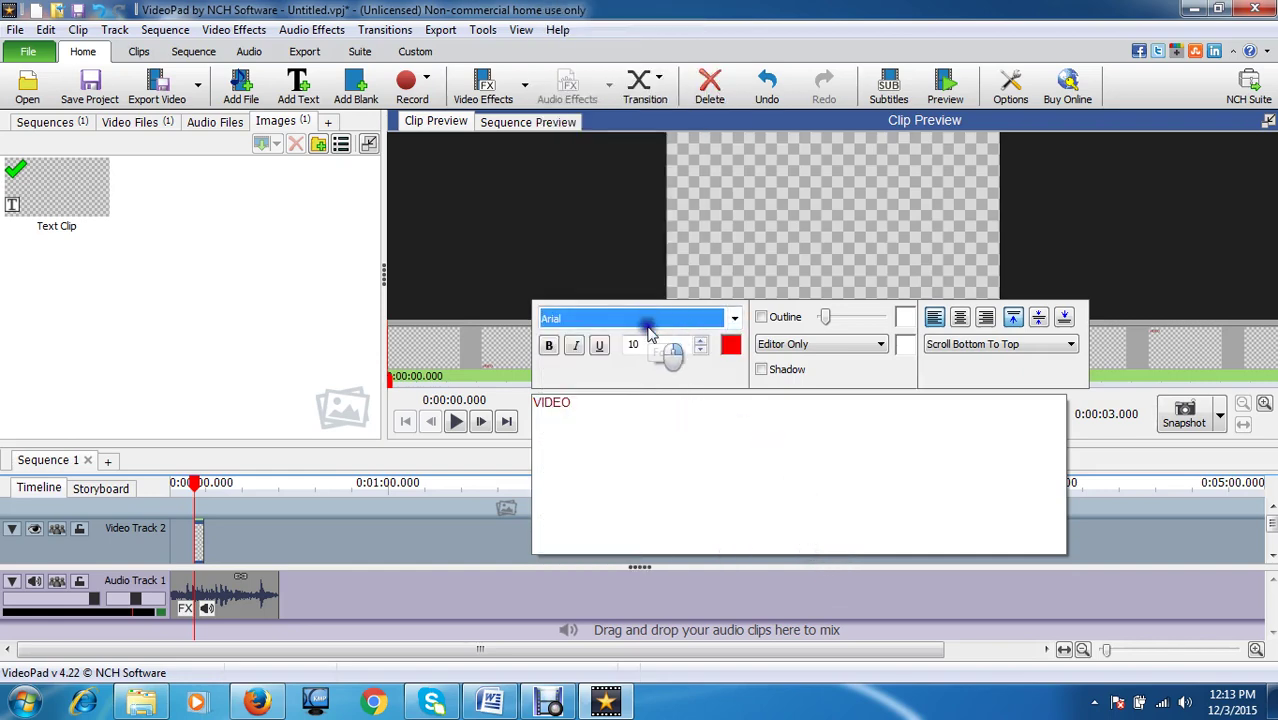
click(598, 348)
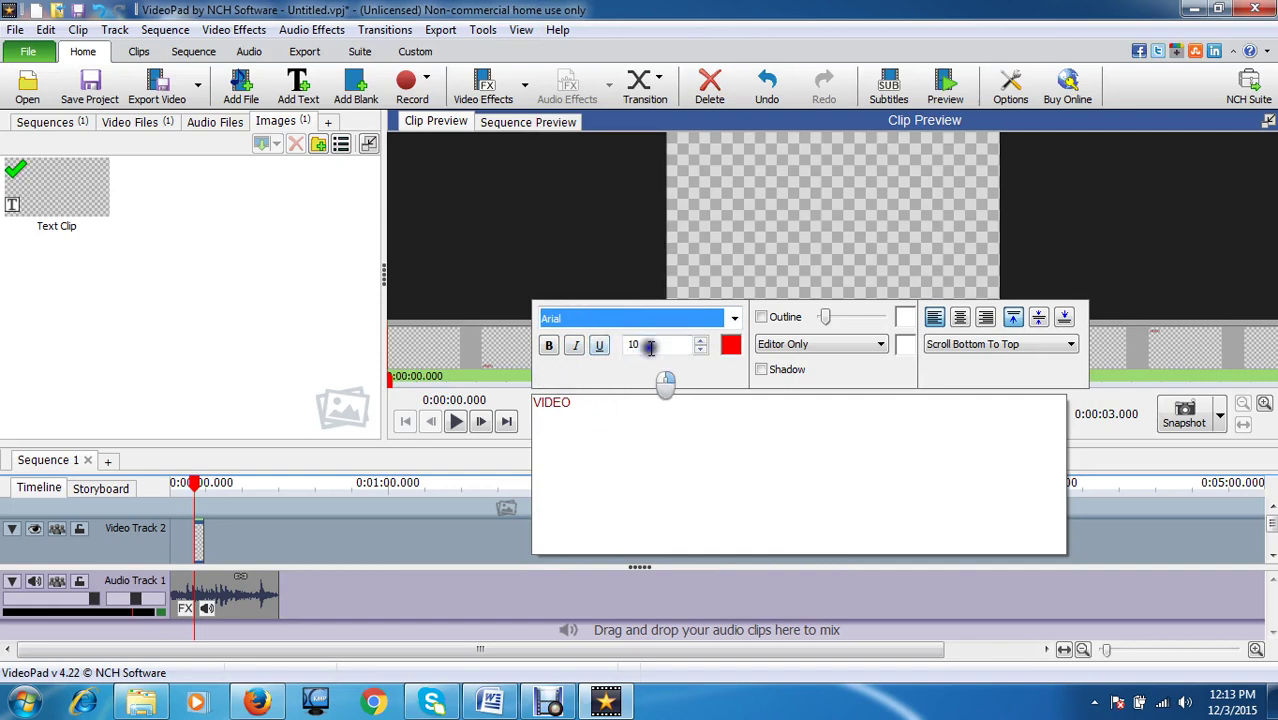
- Set the font size of the VIDEO text to 14
click(700, 341)
click(700, 351)
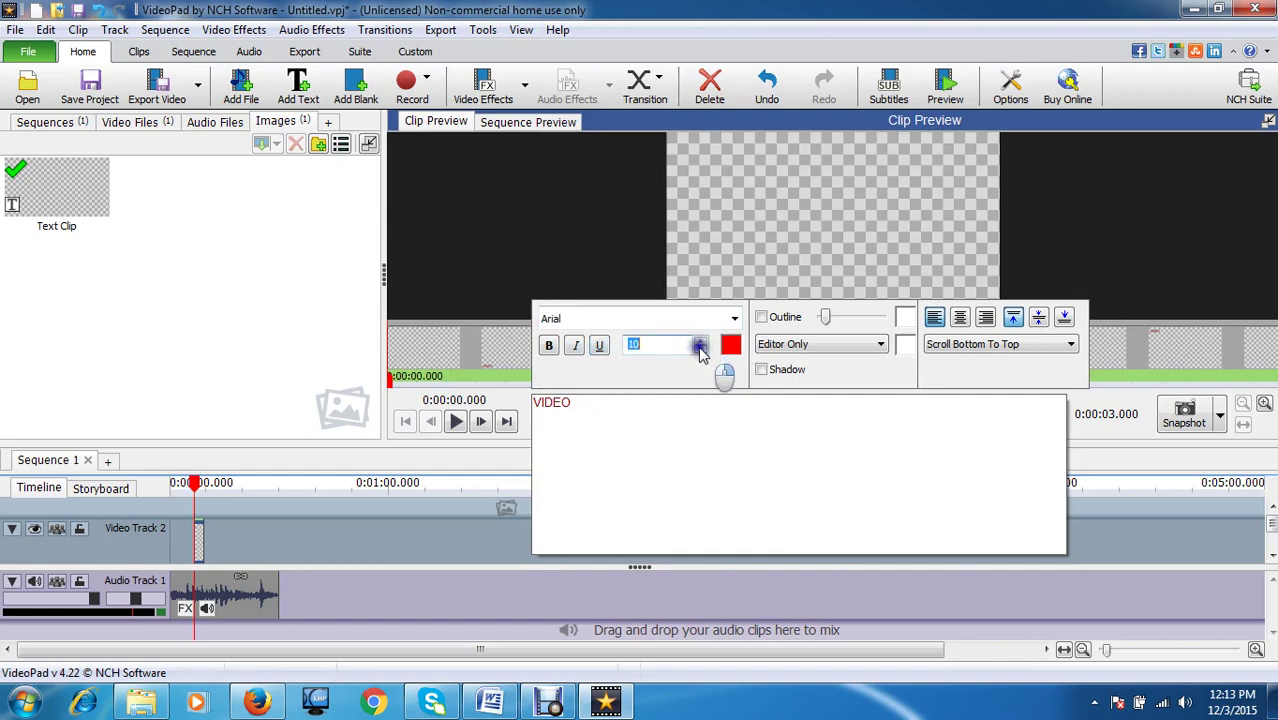
click(700, 350)
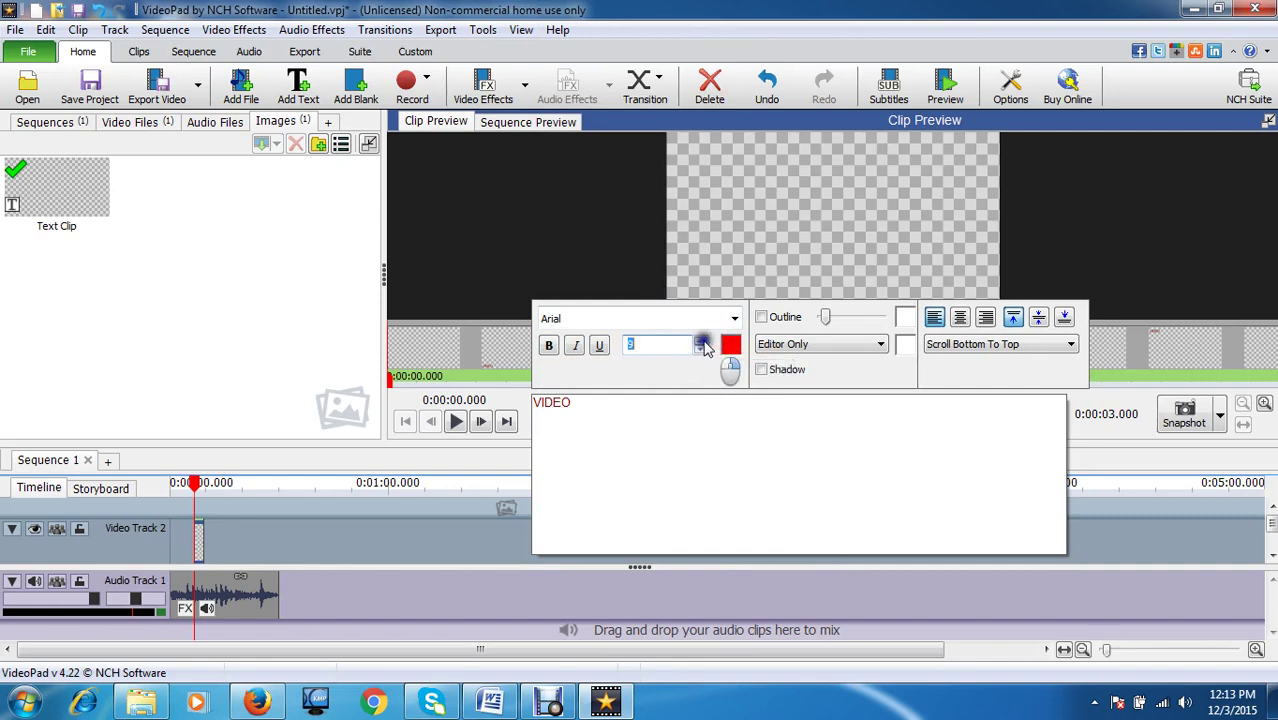
click(703, 341)
click(703, 341)
click(703, 341)
click(678, 420)
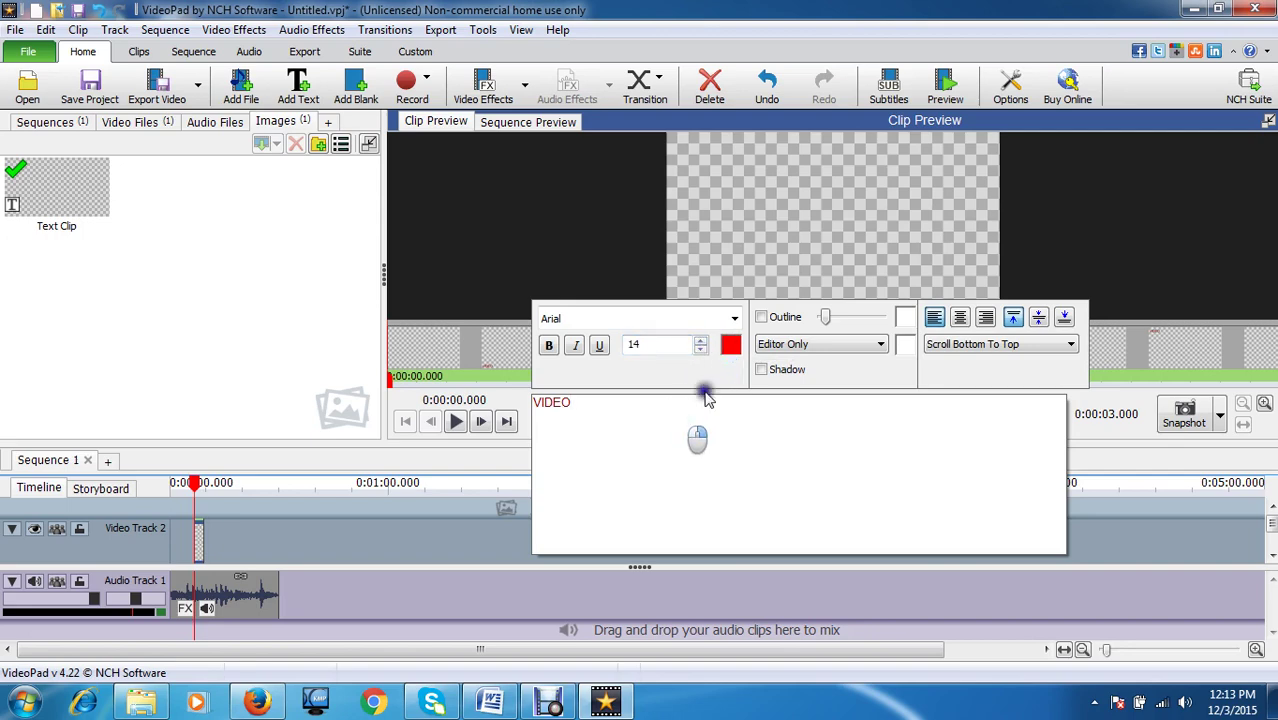
click(829, 319)
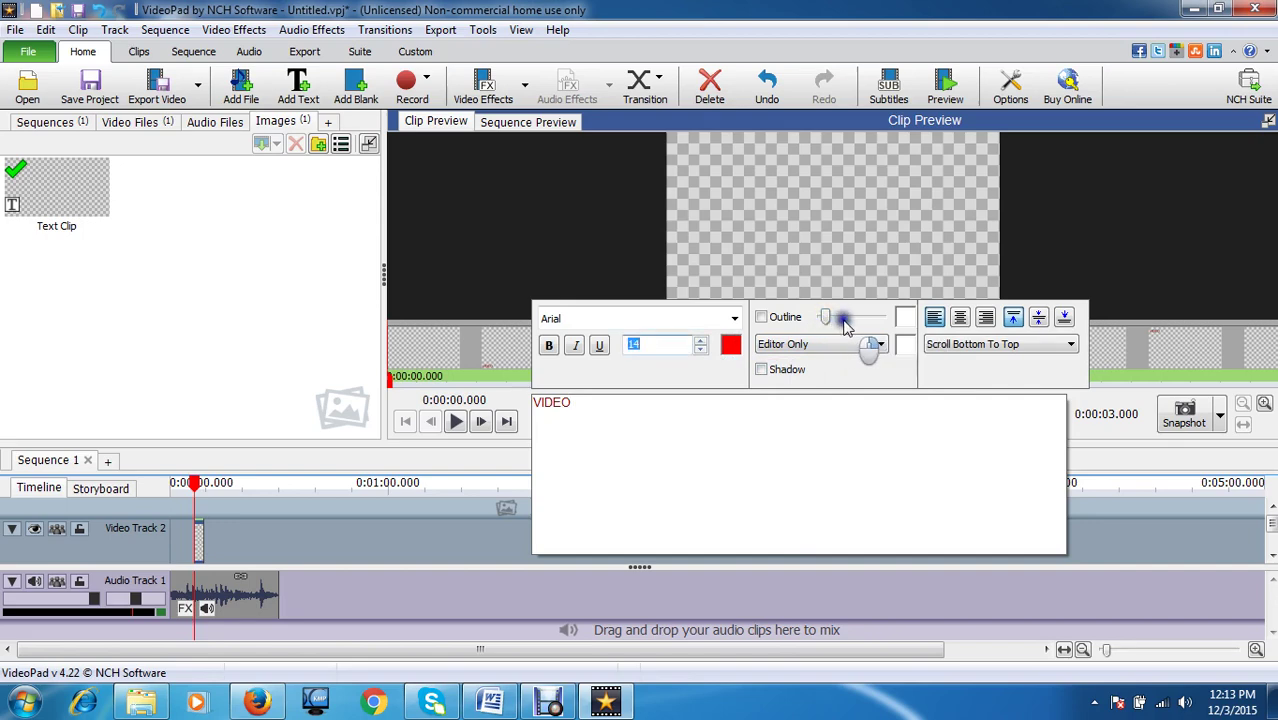
click(833, 345)
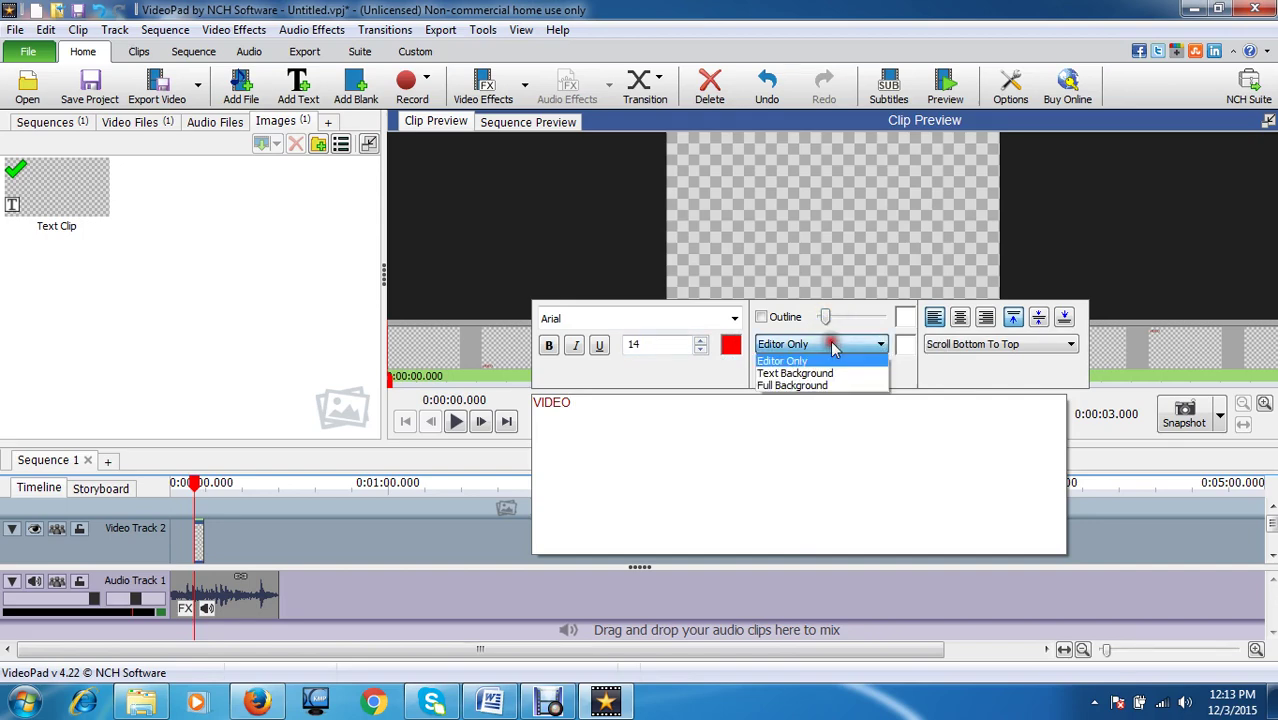
click(833, 345)
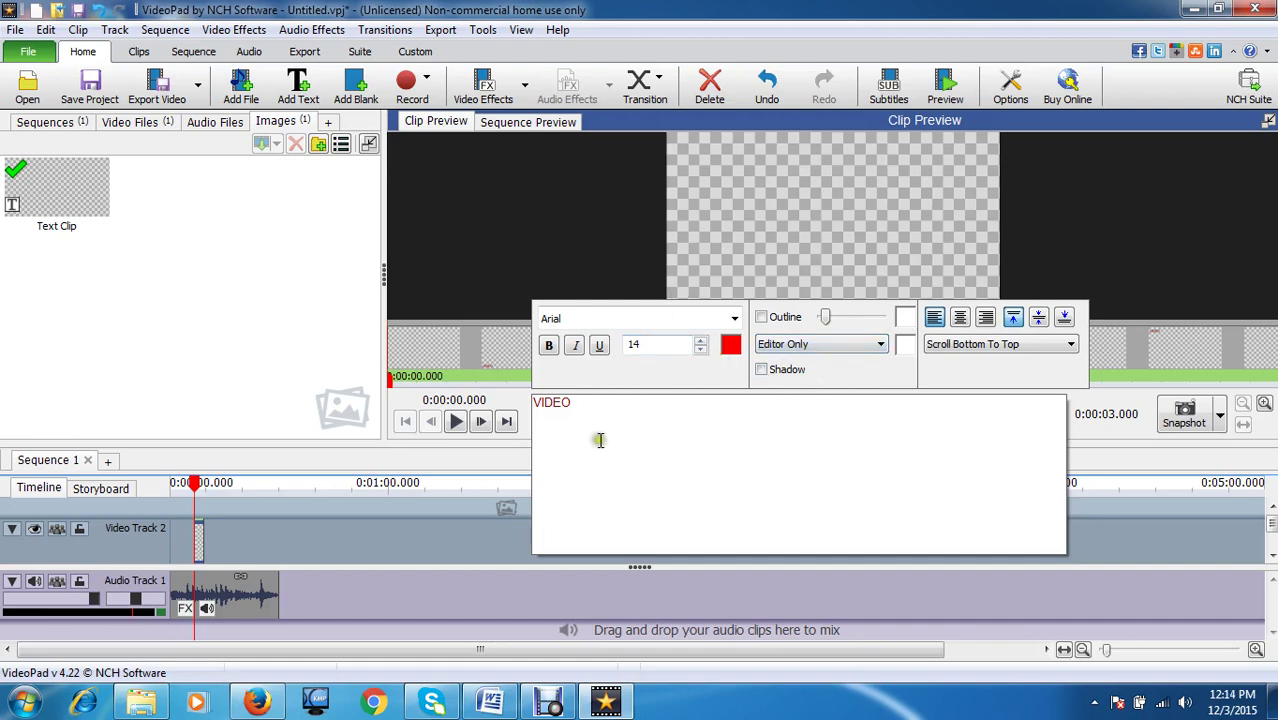
- Give the text clip a shadow, set it to Scroll Top To Bottom, and leave the text editor
click(763, 371)
click(980, 344)
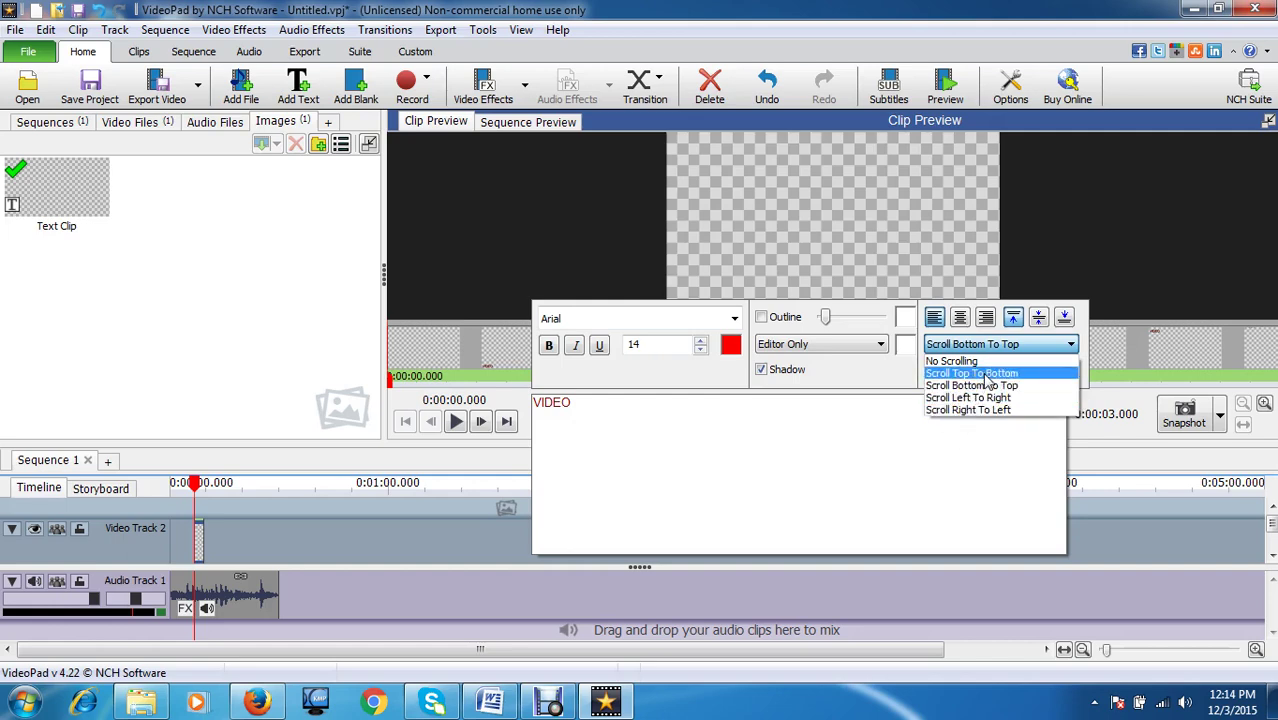
click(982, 373)
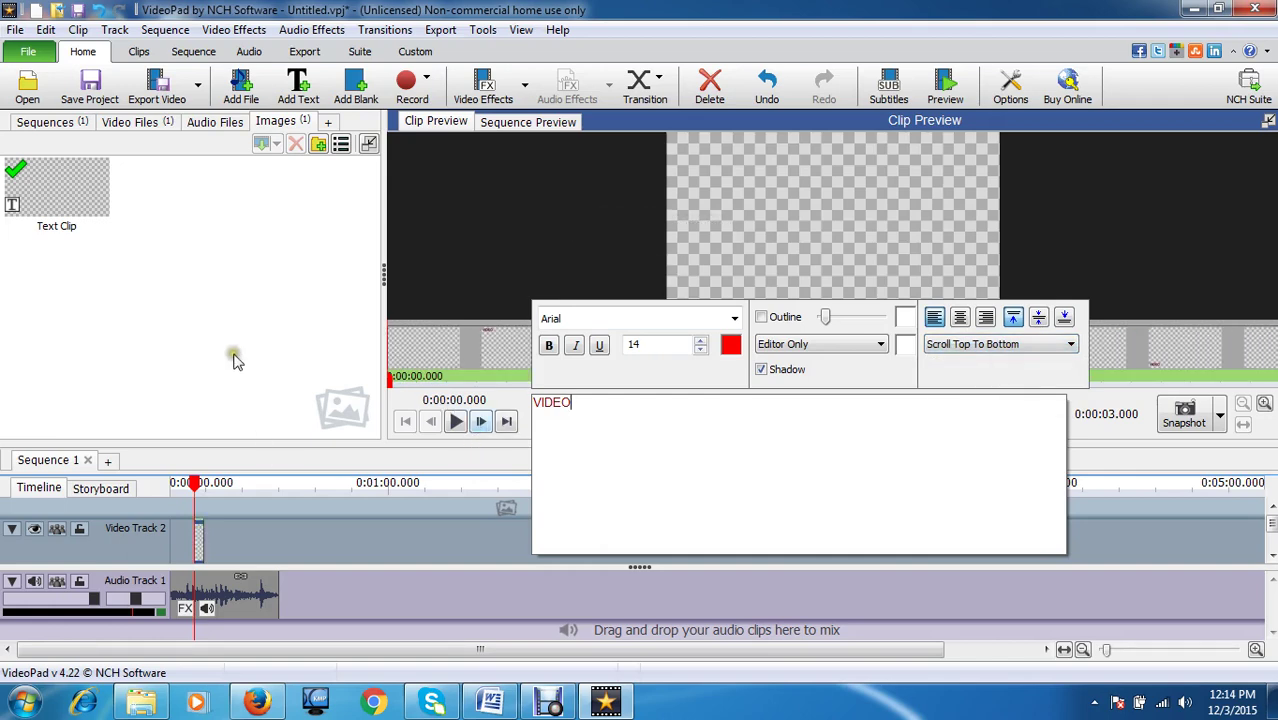
click(226, 302)
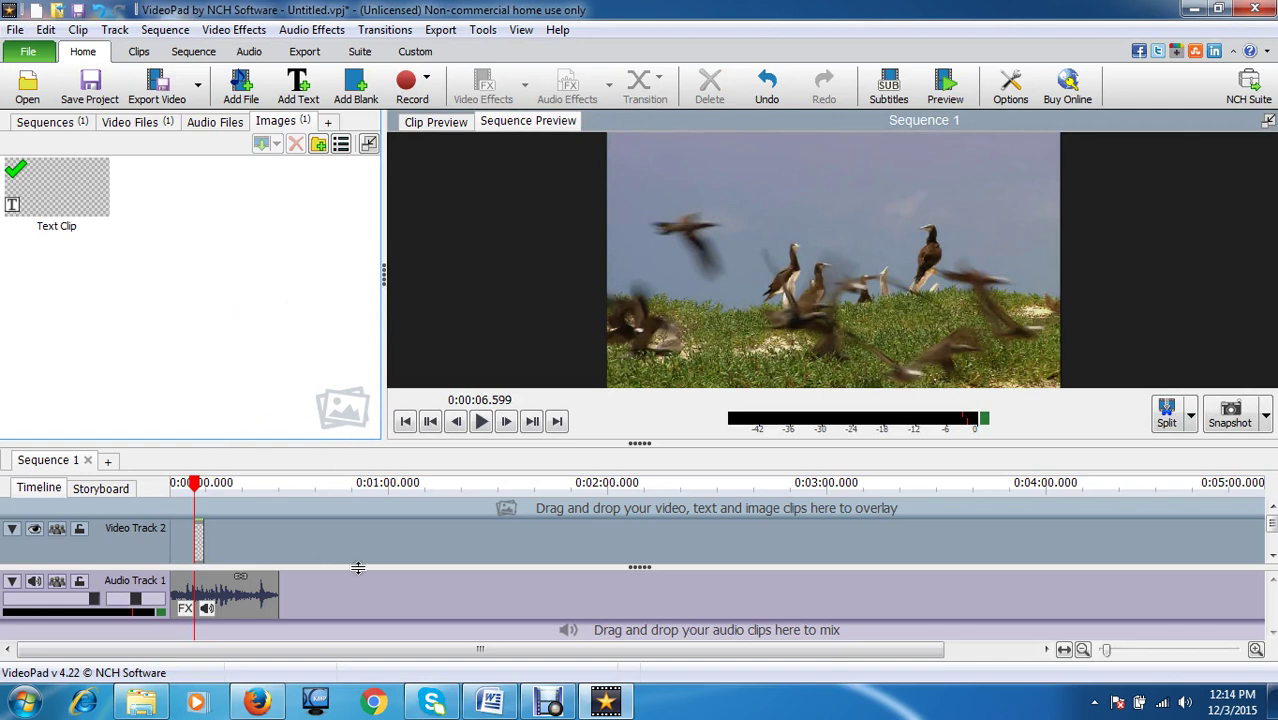
- Play the sequence preview from the playhead and pause it near the end of the clip
click(482, 422)
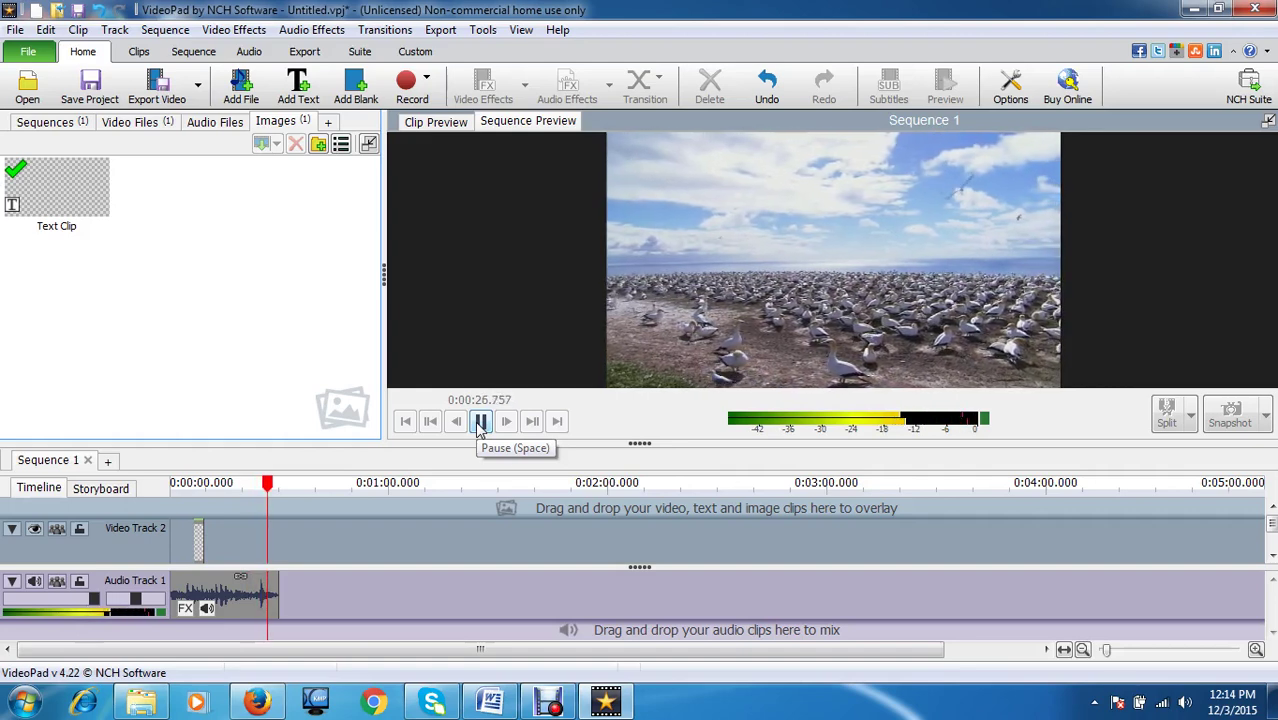
click(480, 424)
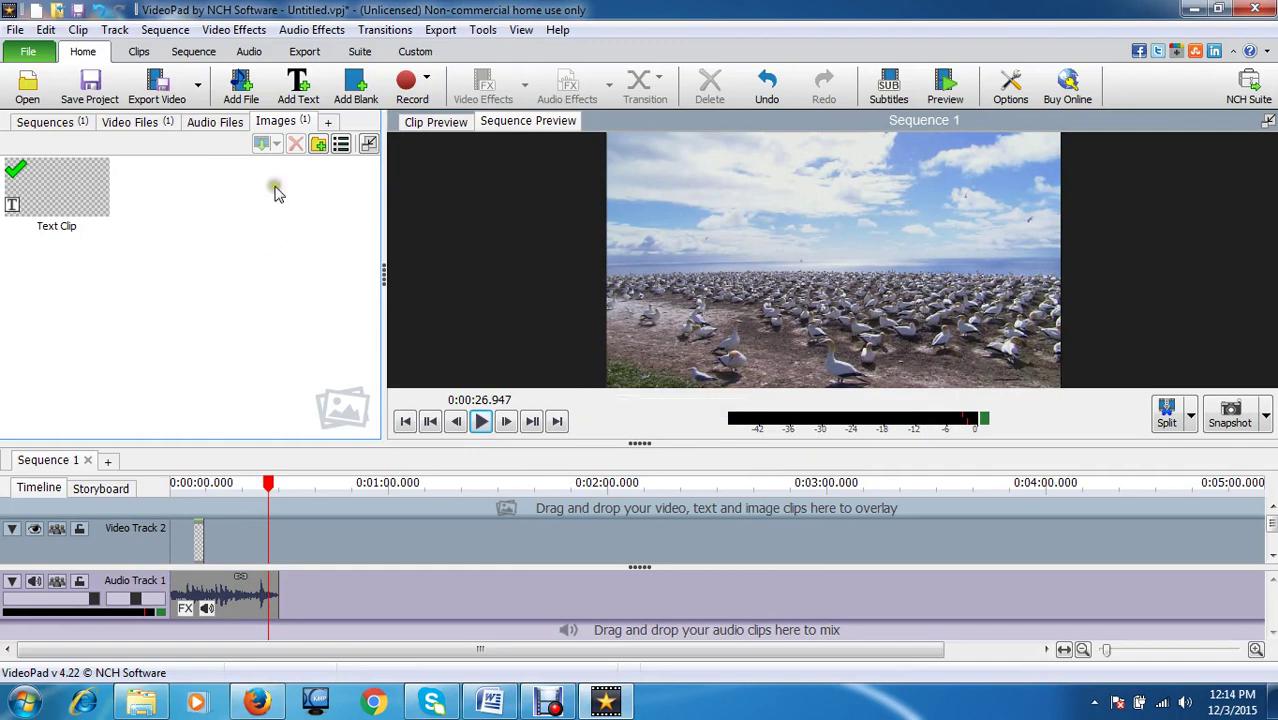
click(181, 211)
- Start exporting the sequence to a video file on the computer, up to its file settings
click(170, 95)
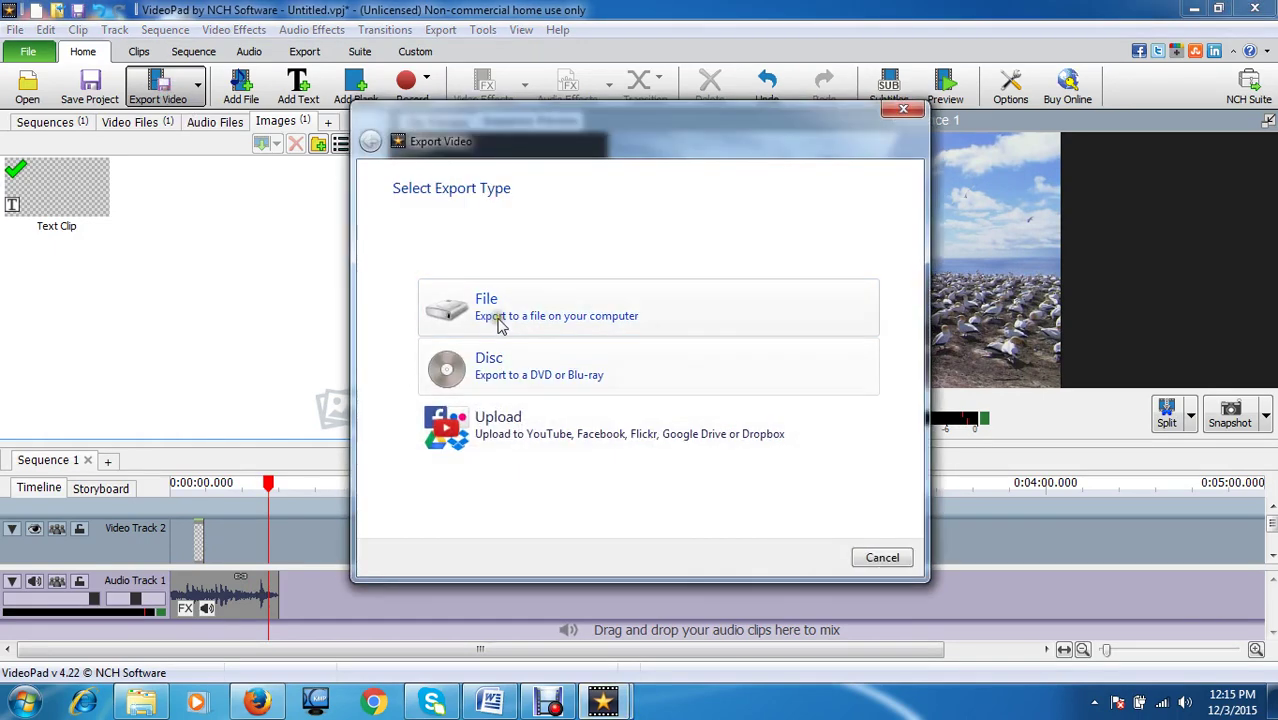
click(500, 326)
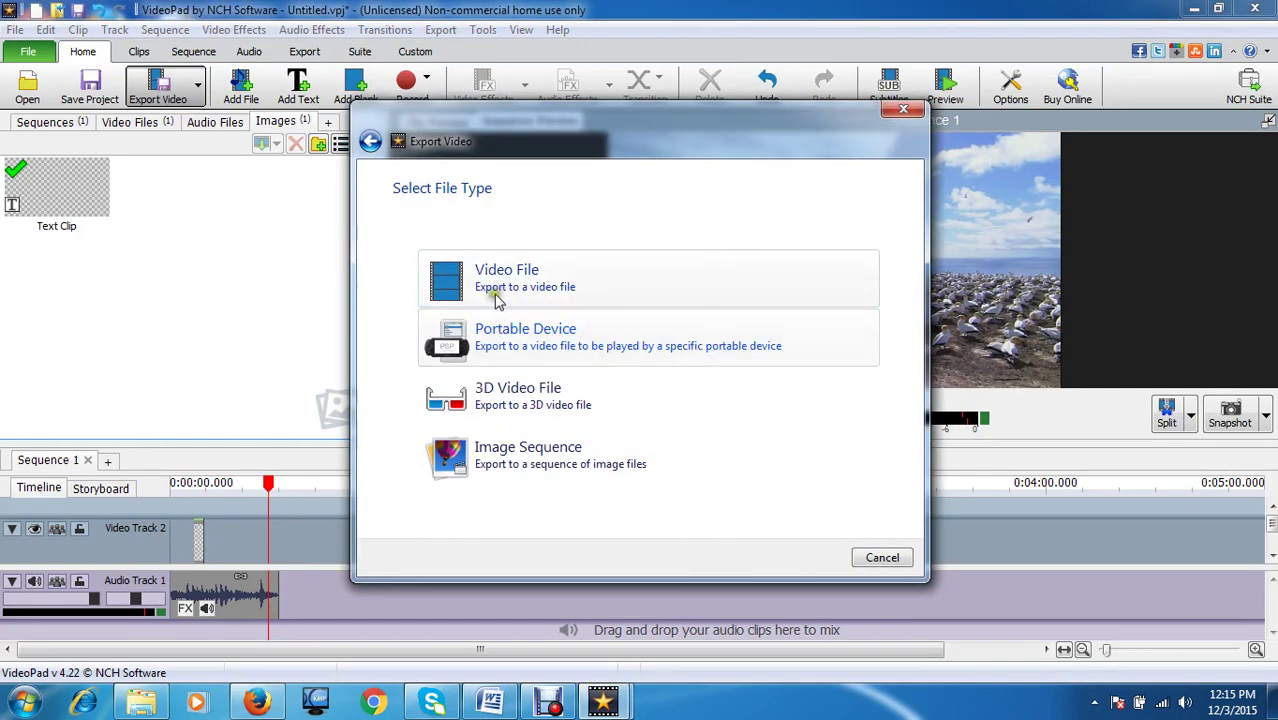
click(499, 292)
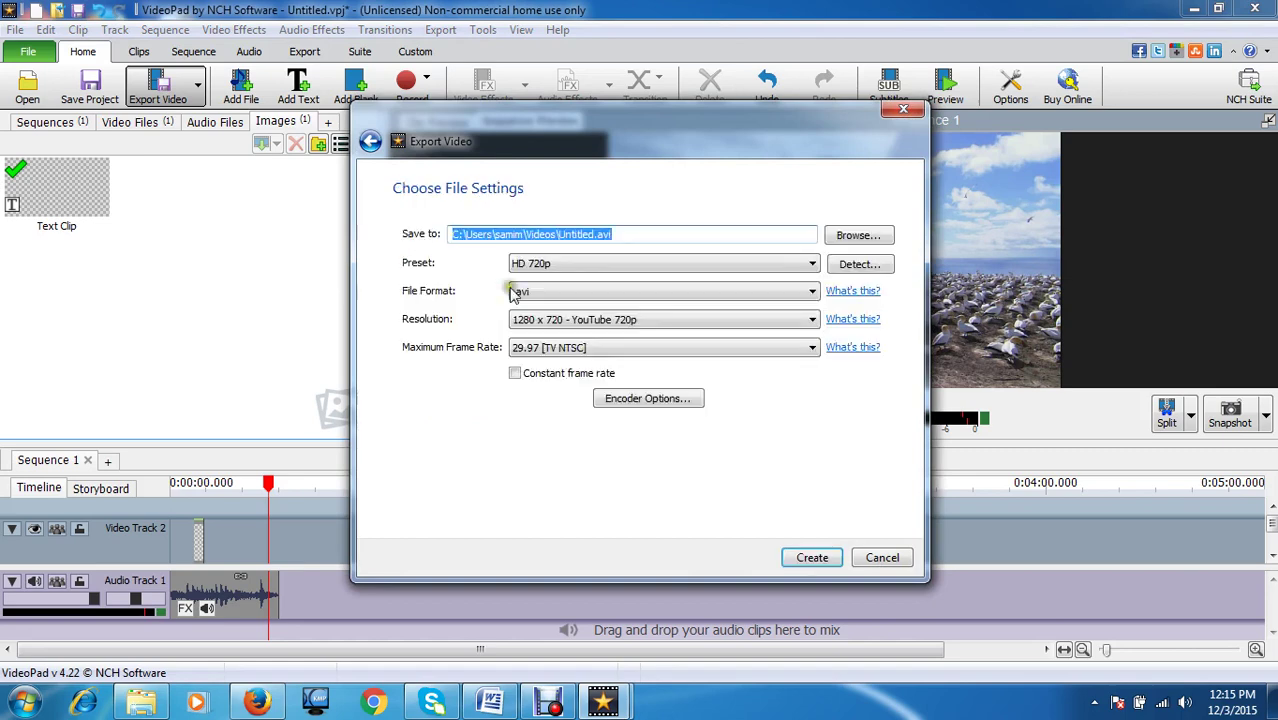
- Set the export file format to .mp4, keep the 1280 x 720 - YouTube 720p resolution, and create the video file
click(640, 235)
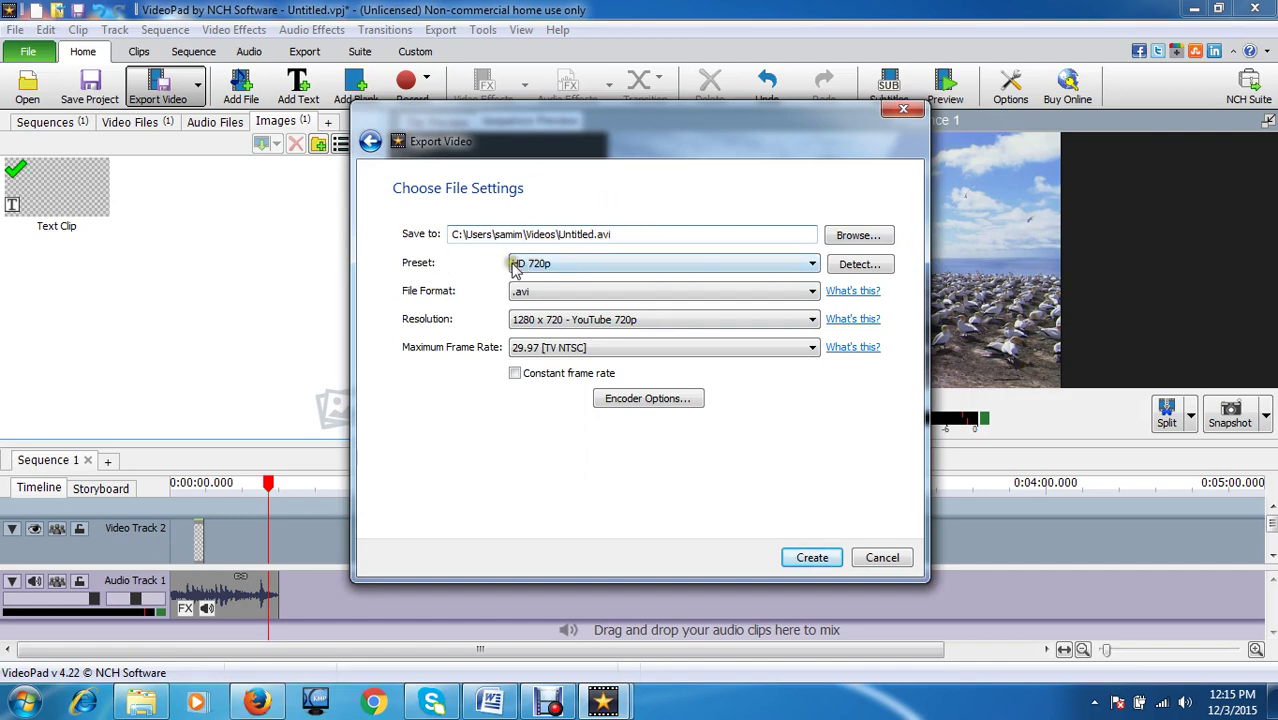
click(586, 234)
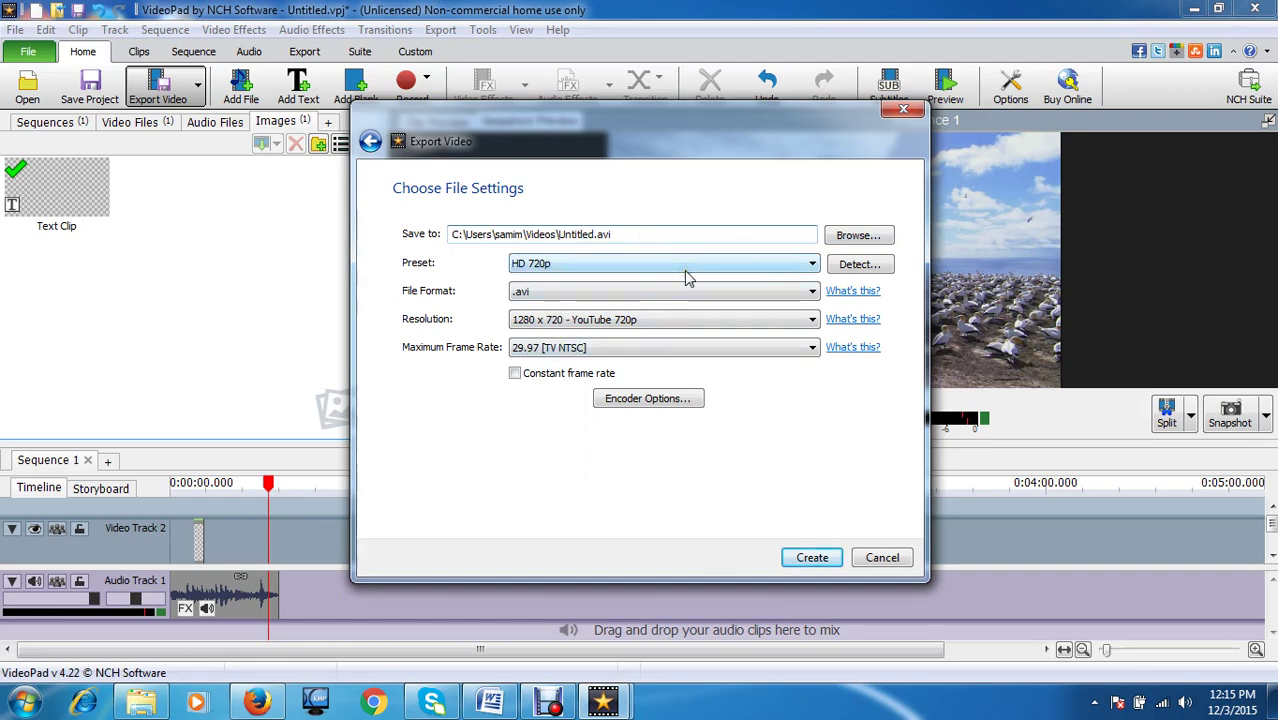
click(812, 291)
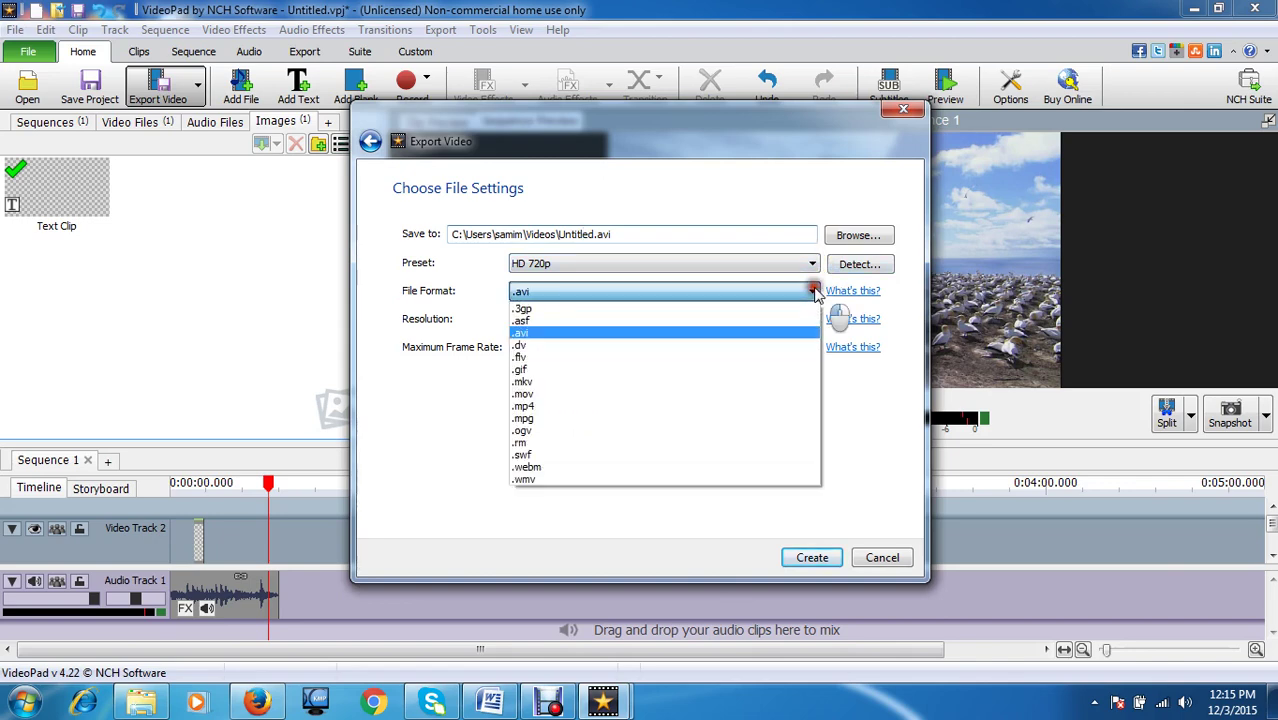
click(528, 406)
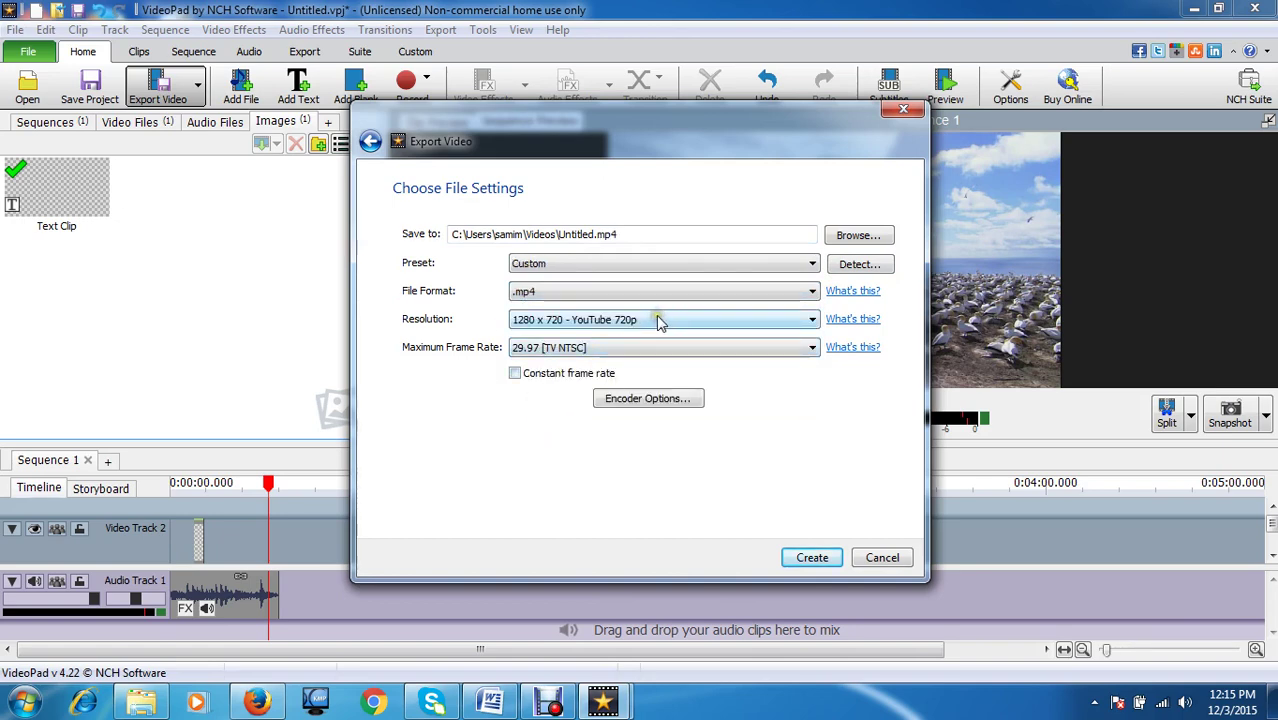
click(697, 319)
click(695, 321)
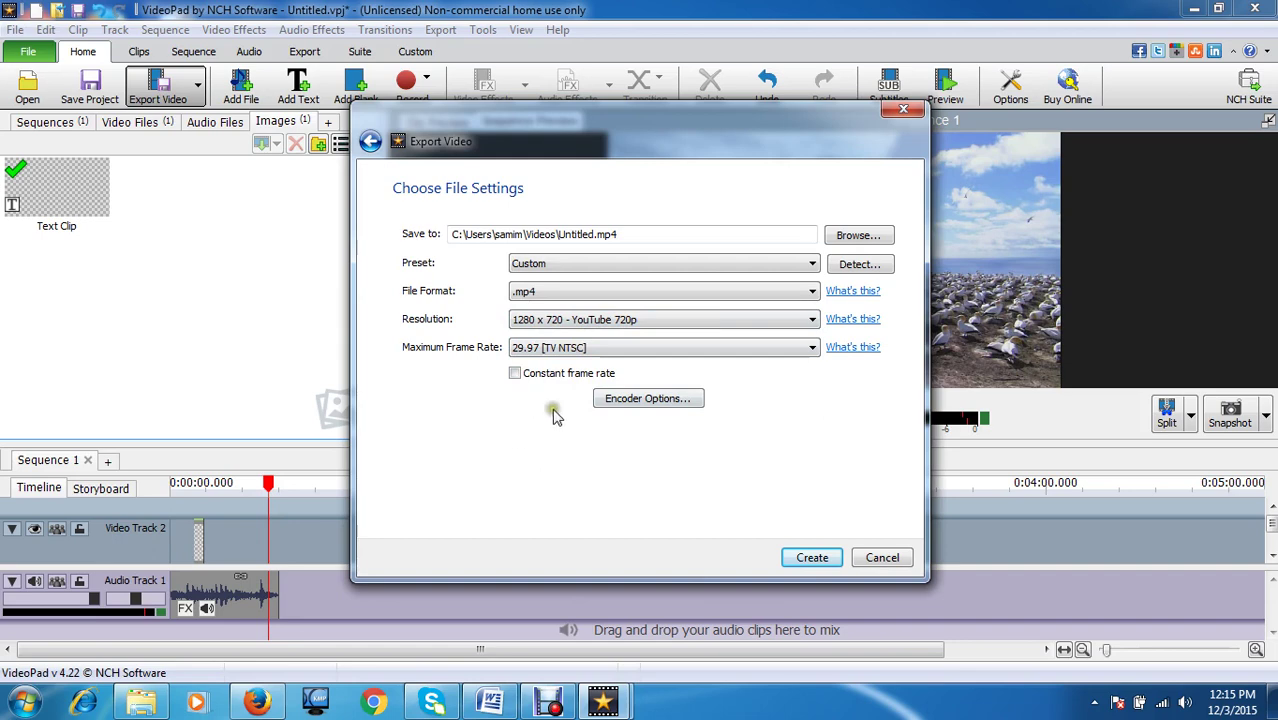
click(813, 558)
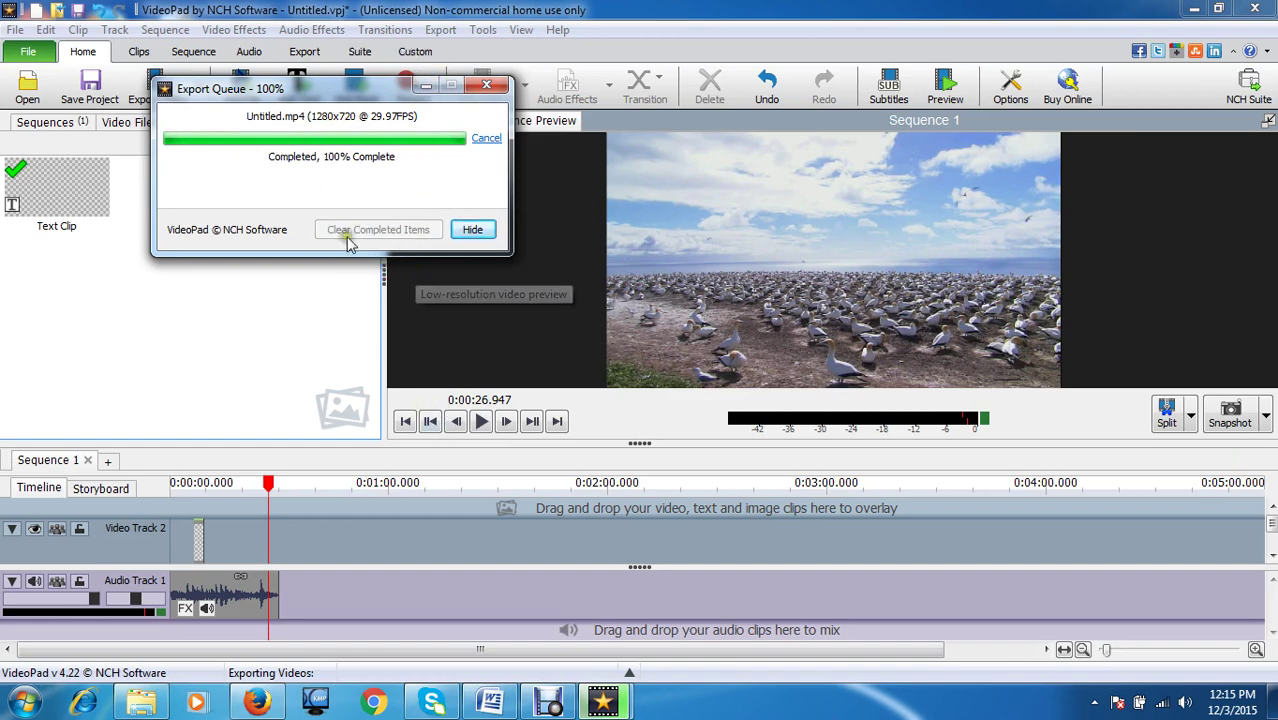
- Dismiss the Export Queue window and return to the main editing view
click(374, 216)
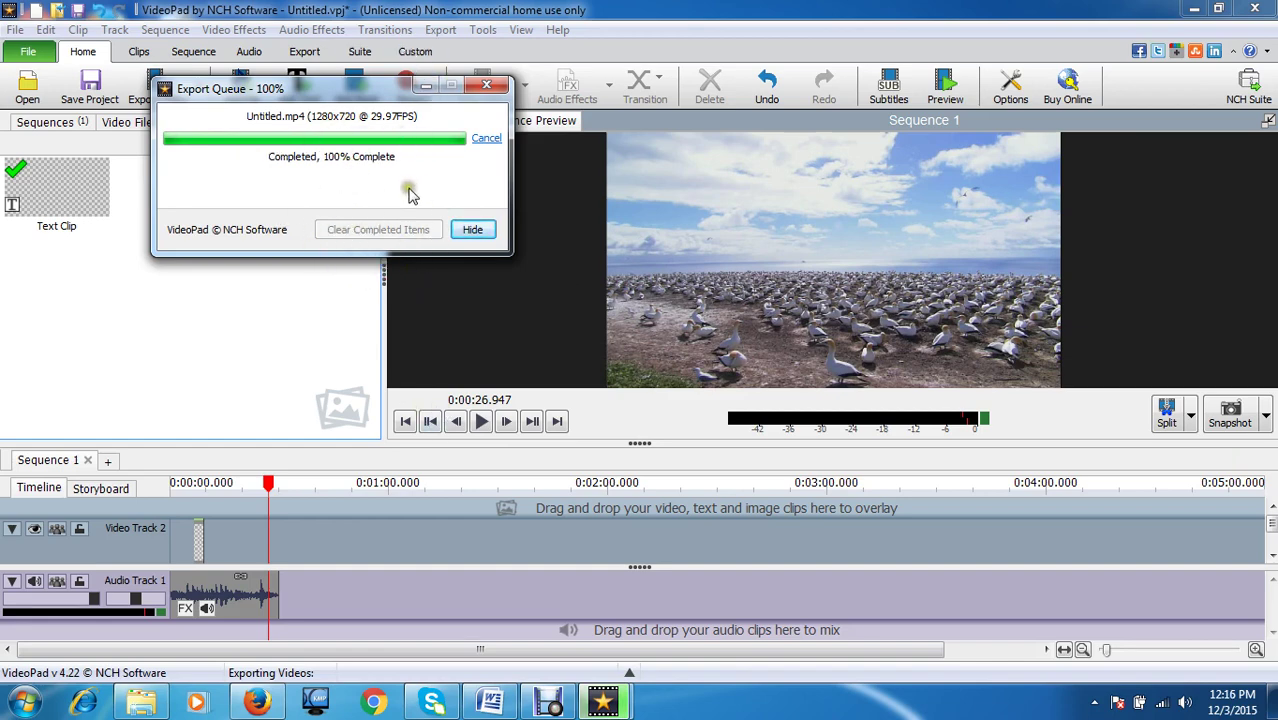
click(467, 236)
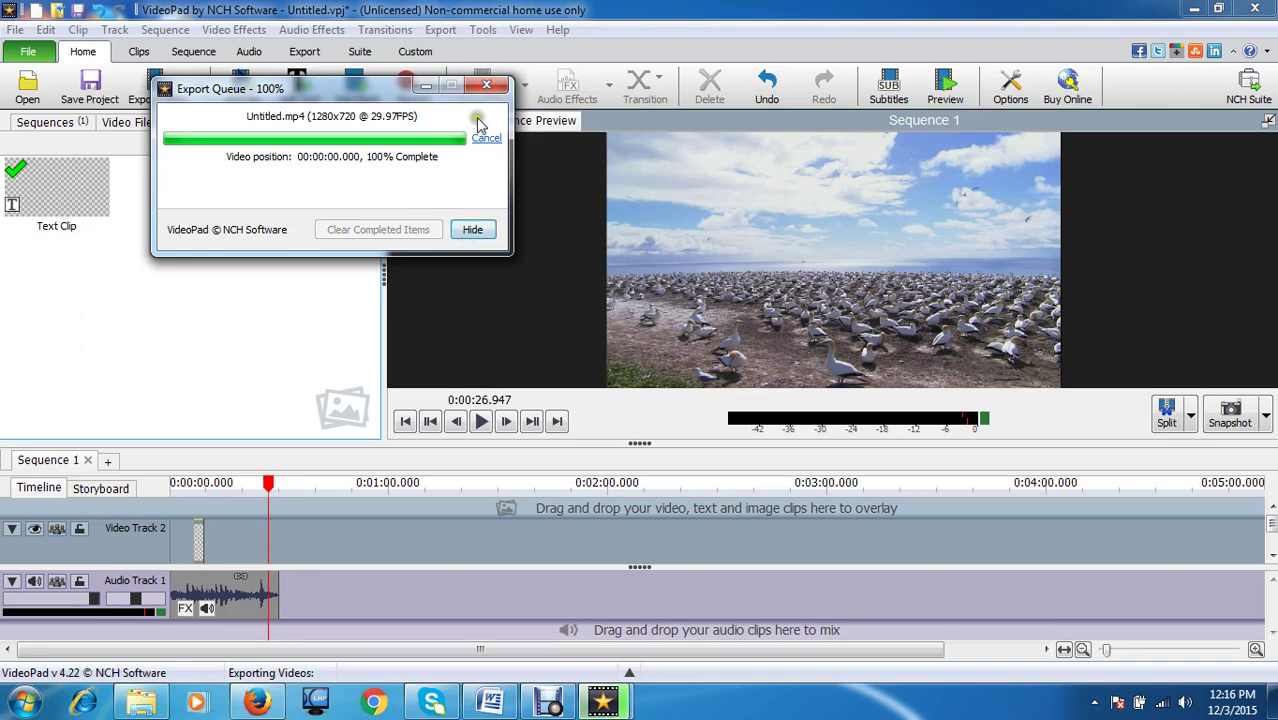
click(484, 87)
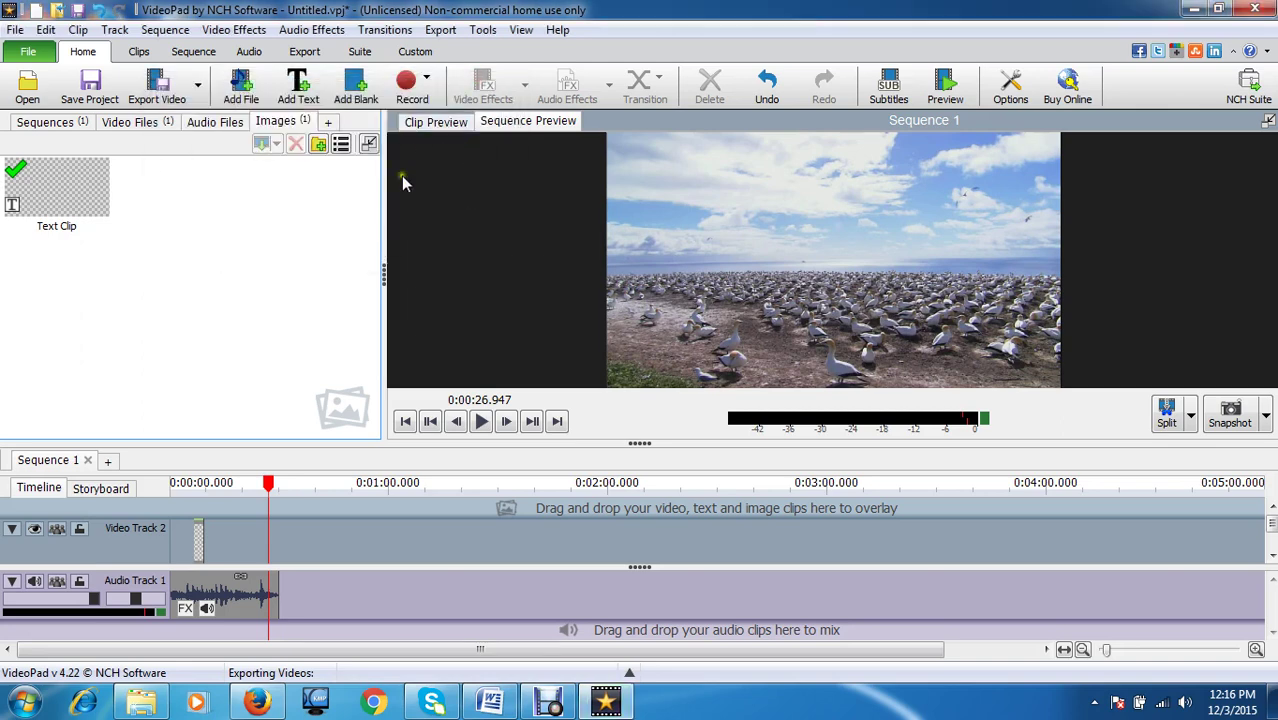
- Switch to the Debut screen recorder and try to end its running screen recording
click(546, 705)
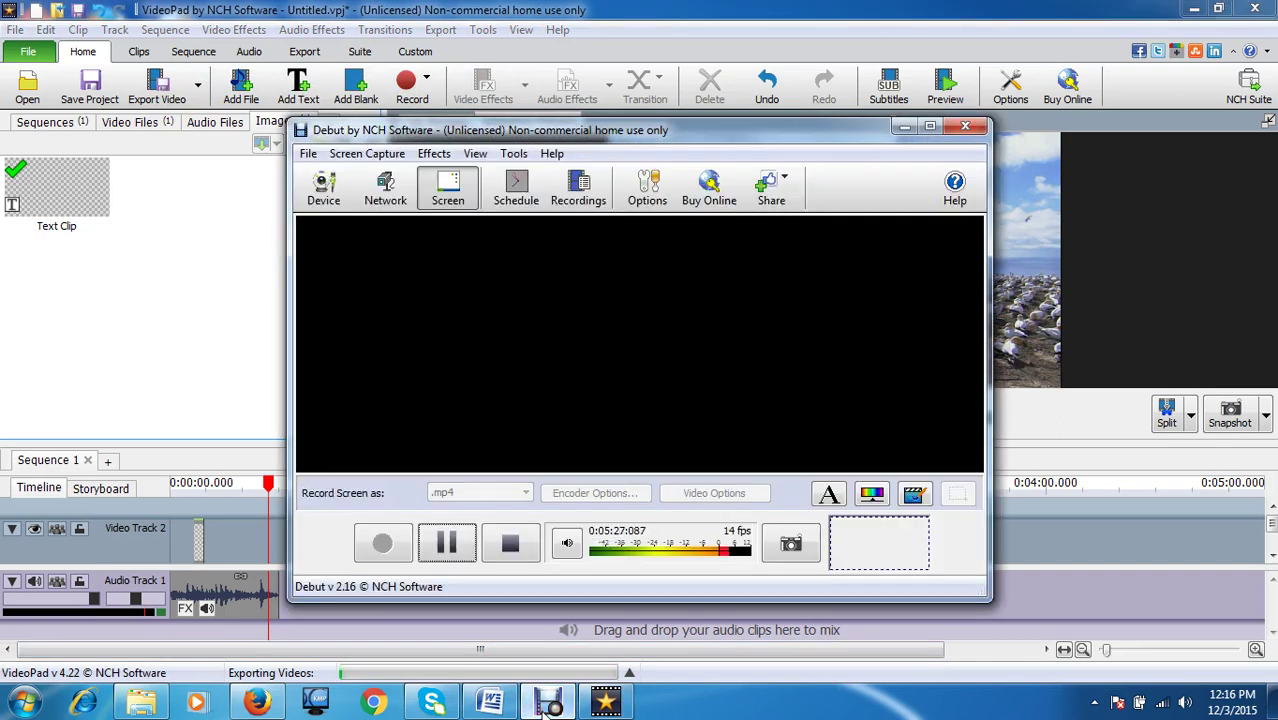
right_click(547, 703)
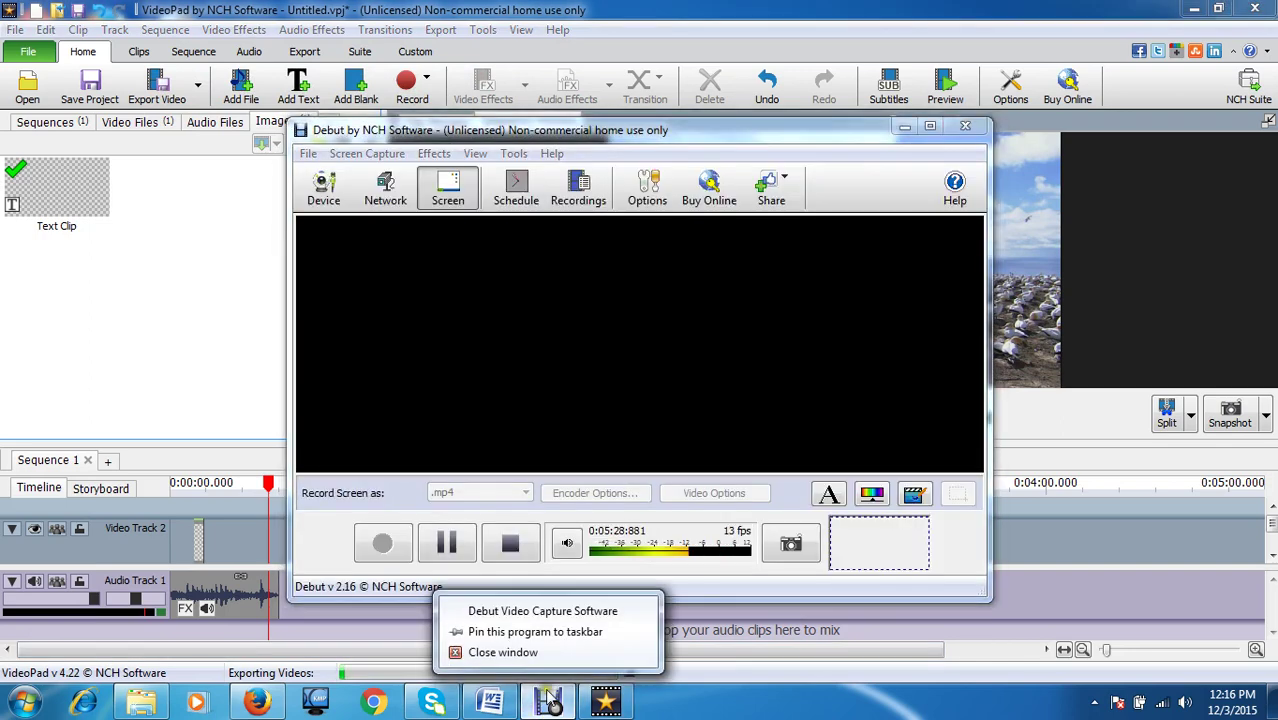
click(535, 653)
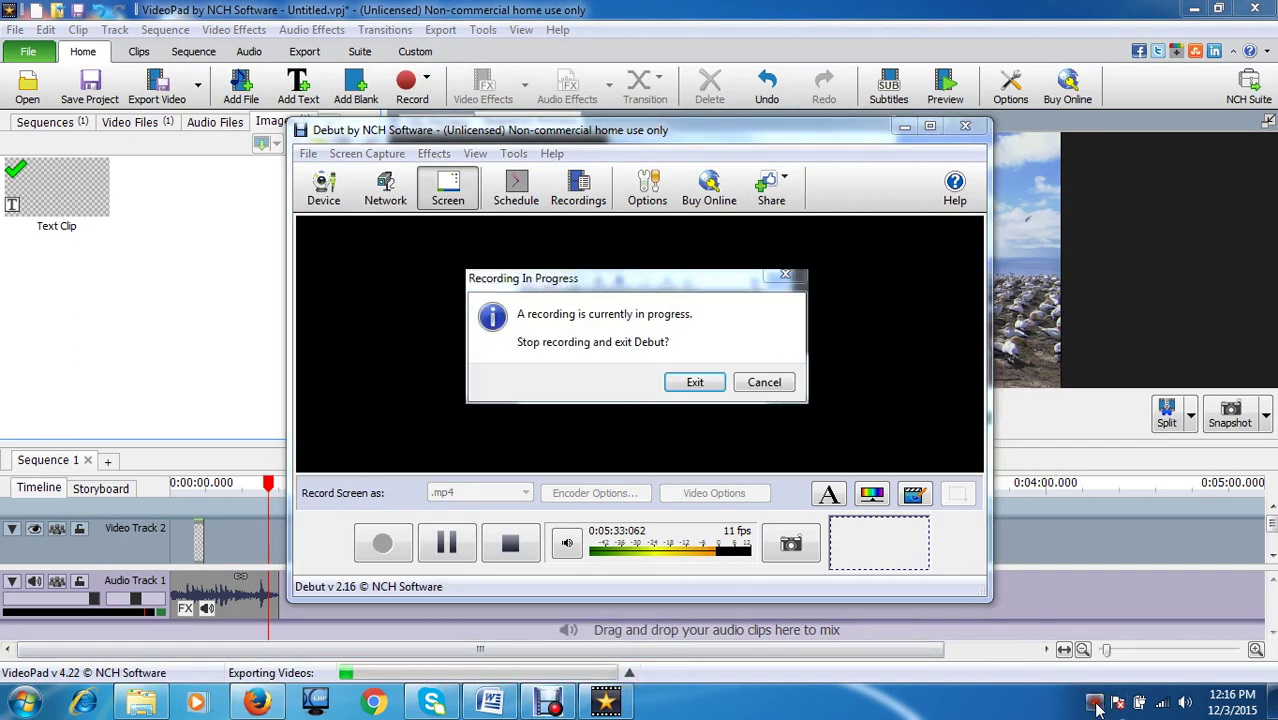
click(1094, 703)
right_click(1064, 605)
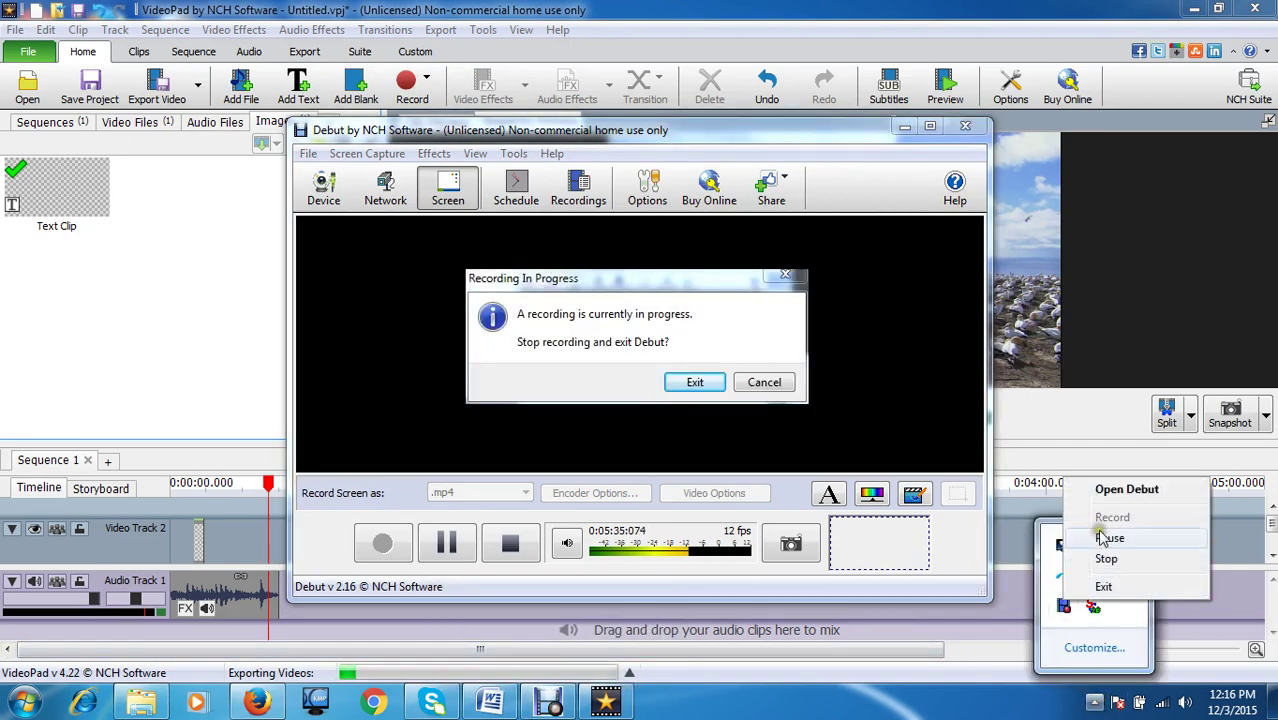